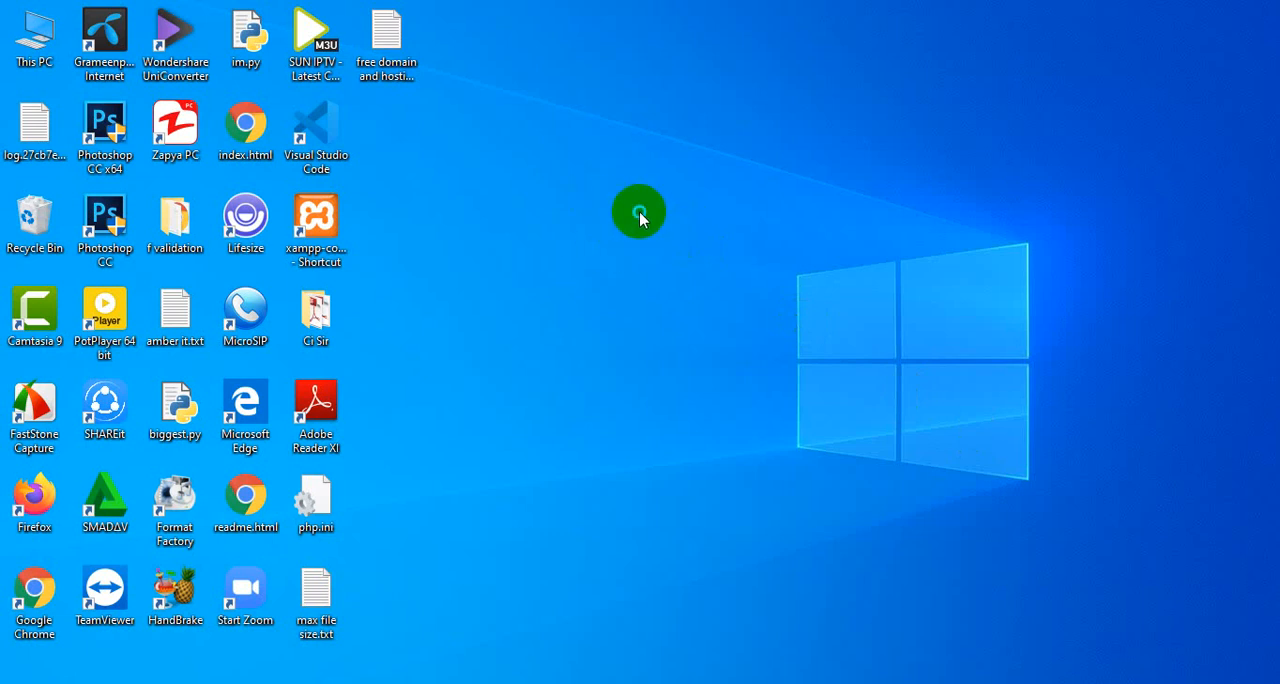
right_click(640, 213)
left_click(703, 269)
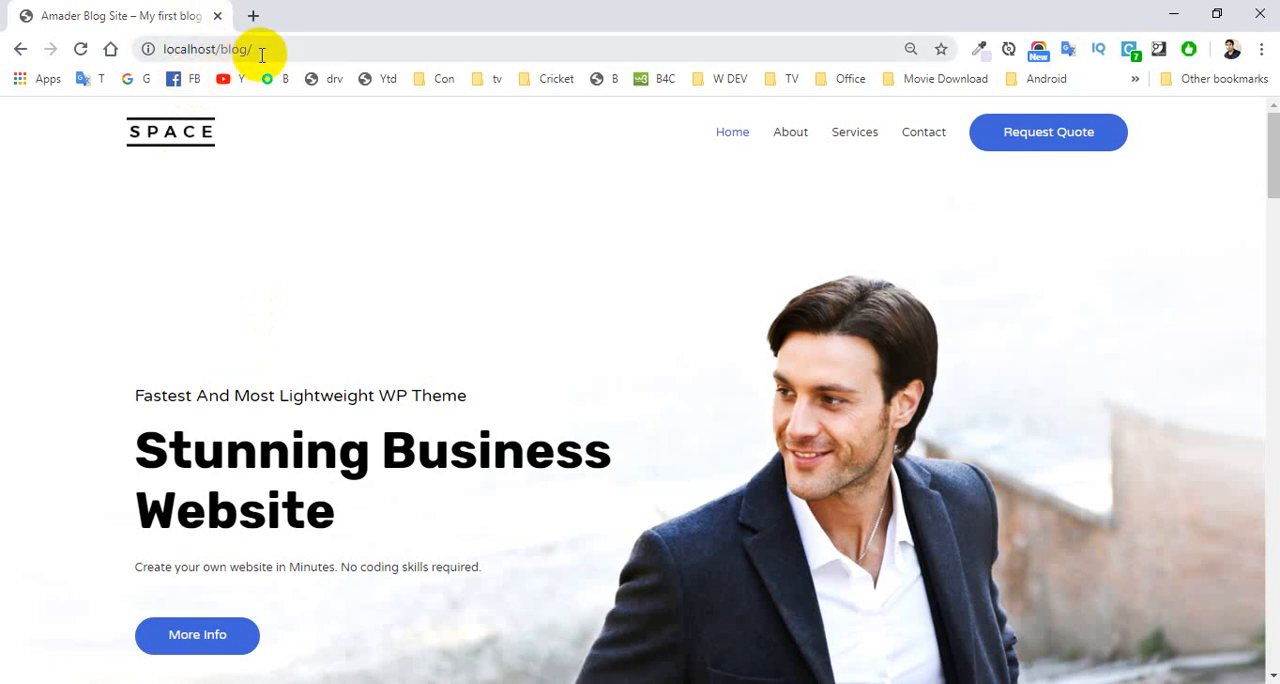
Examine the local blog site's home page at localhost/blog.
left_click(262, 55)
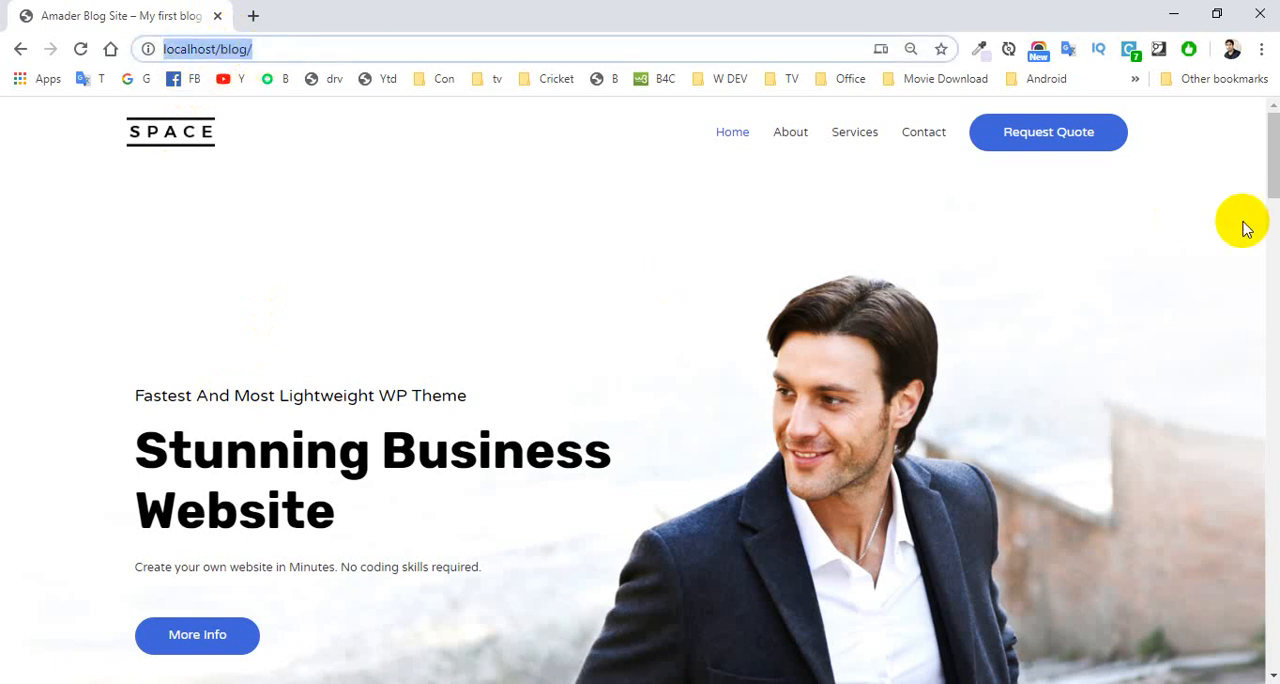
mouse_move(1275, 170)
left_mouse_down()
mouse_move(1268, 458)
mouse_move(1276, 150)
left_mouse_up()
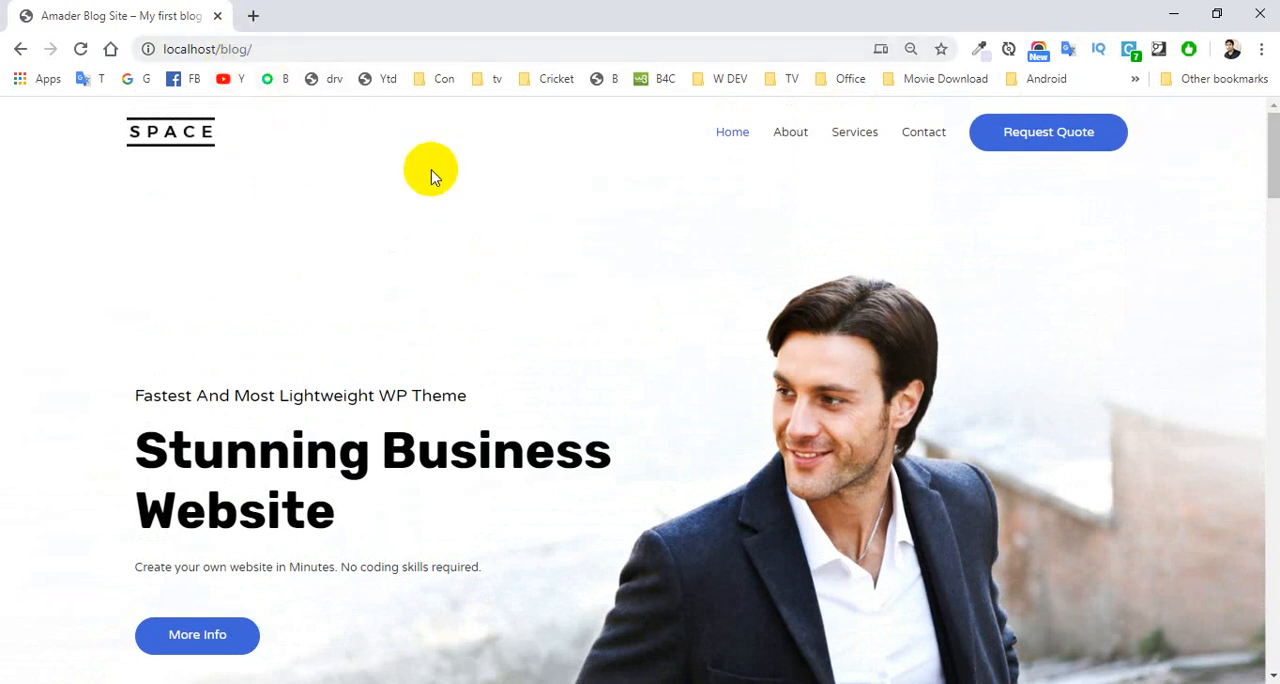
left_click(260, 47)
left_click(285, 47)
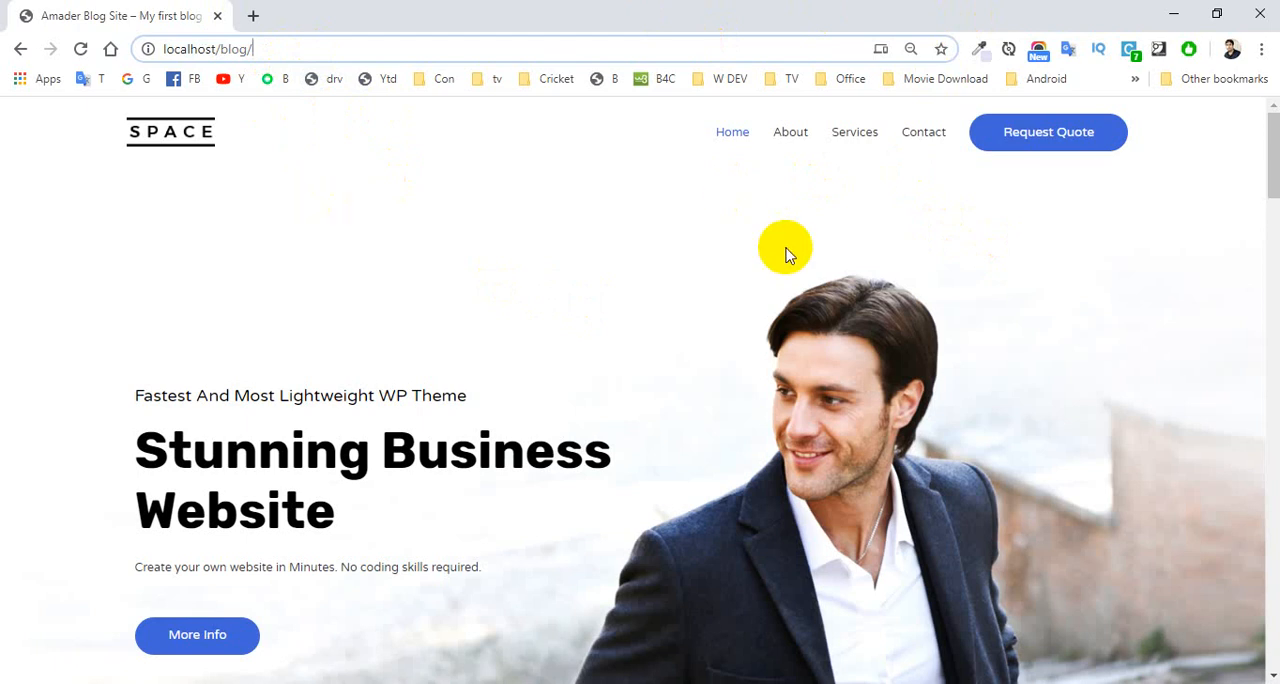
mouse_move(1268, 143)
left_mouse_down()
mouse_move(1262, 346)
mouse_move(1270, 150)
left_mouse_up()
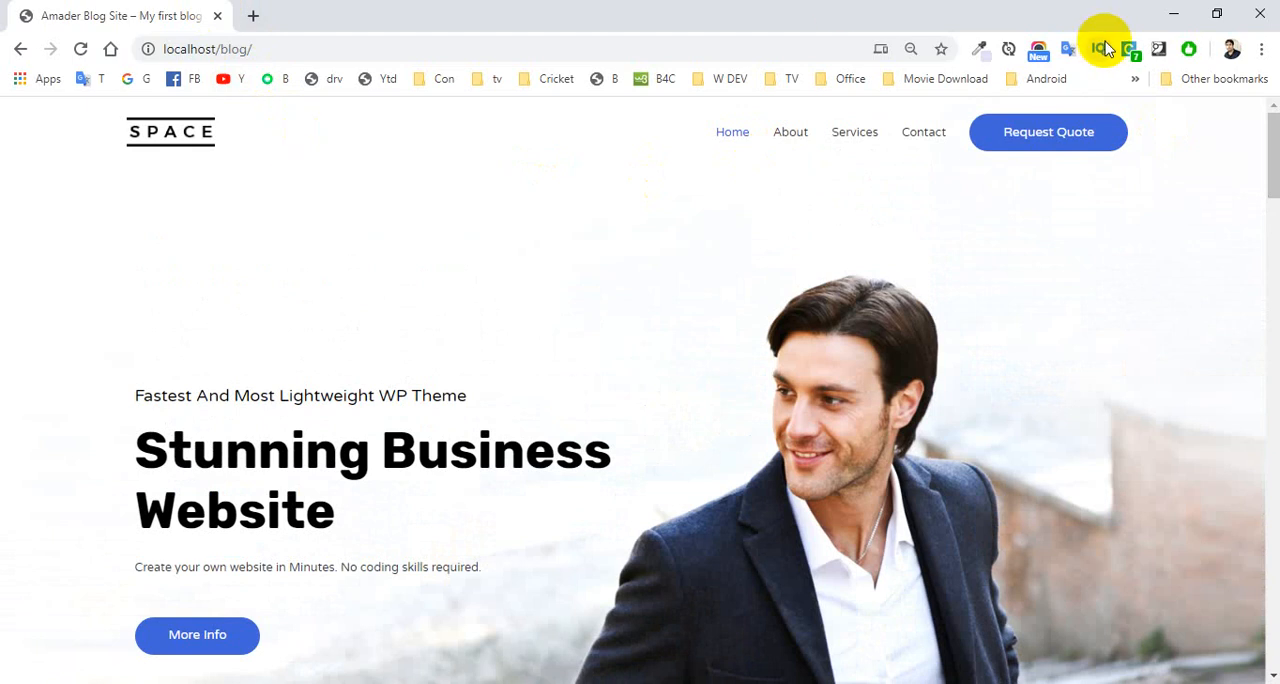
left_click(1172, 22)
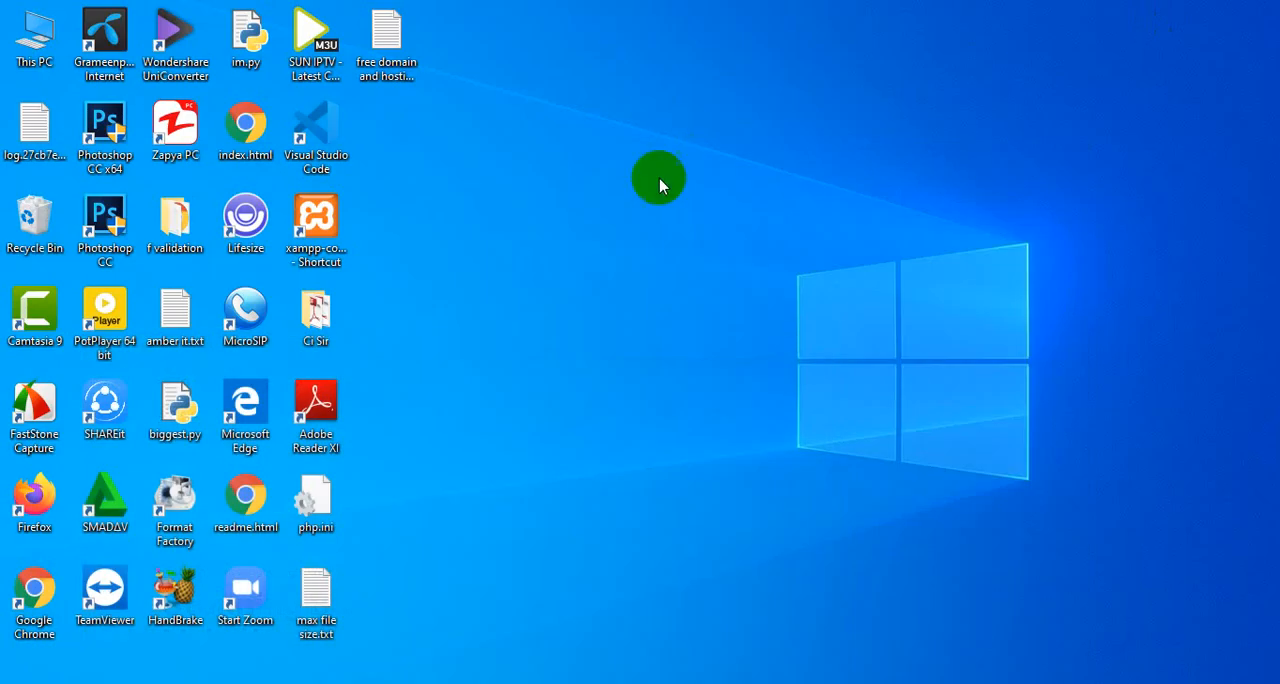
left_click(176, 683)
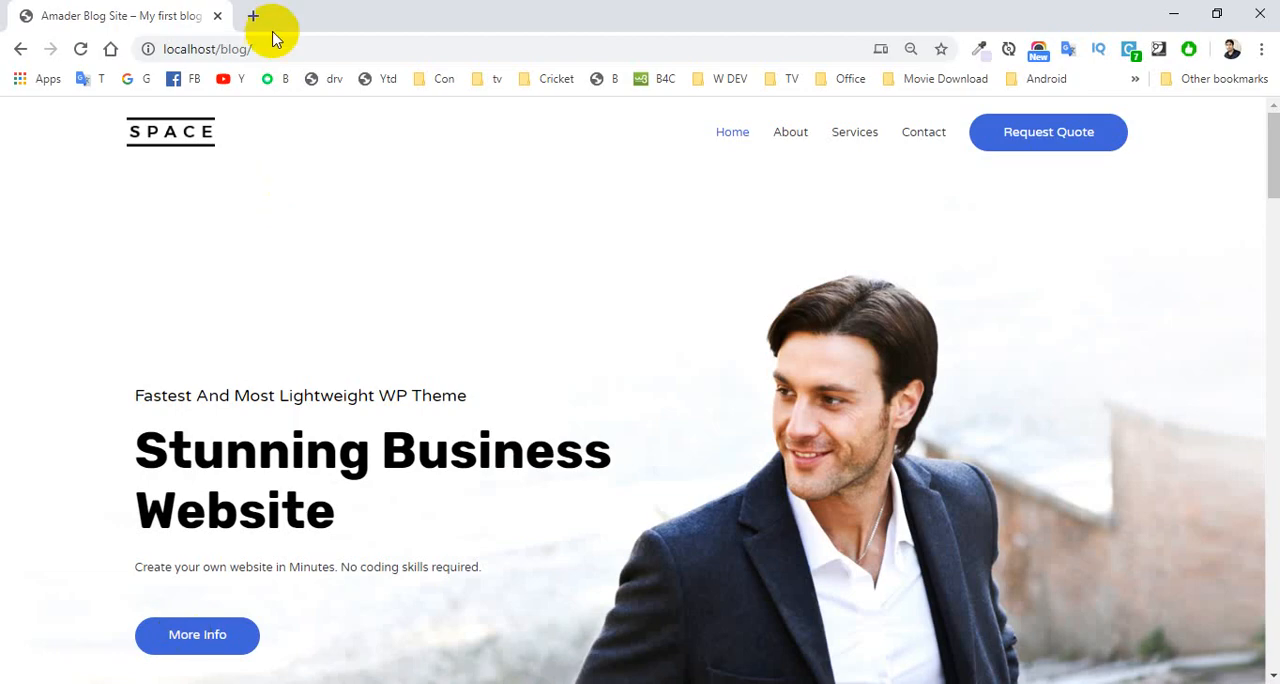
Open the blog's wp-admin address in a new tab and log in to WordPress with the saved credentials.
left_click(262, 45)
key("ctrl+c")
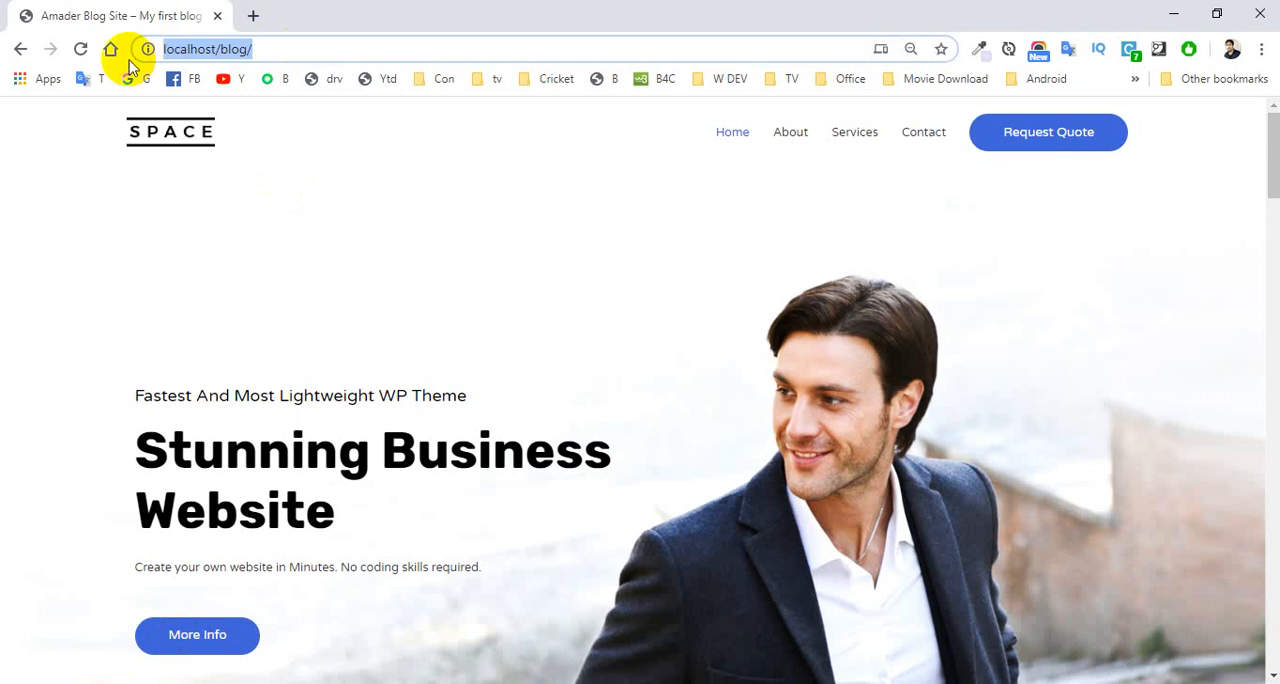
left_click(253, 15)
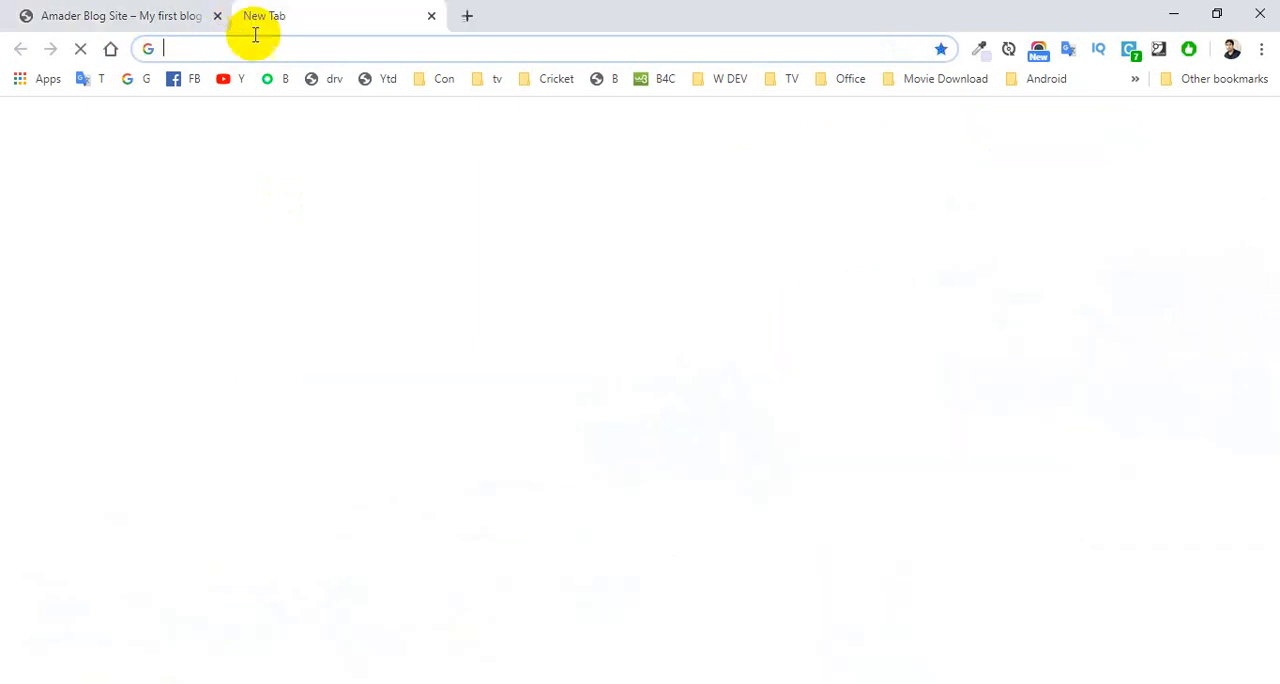
key("ctrl+v")
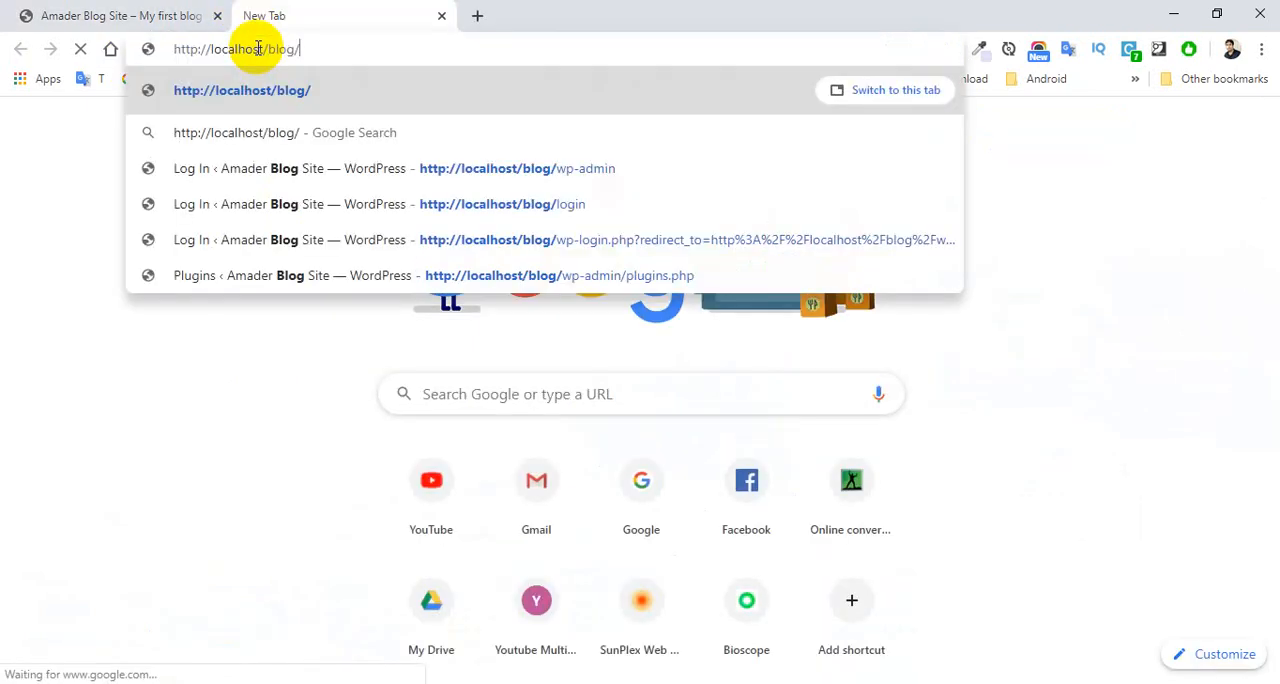
type("wp-")
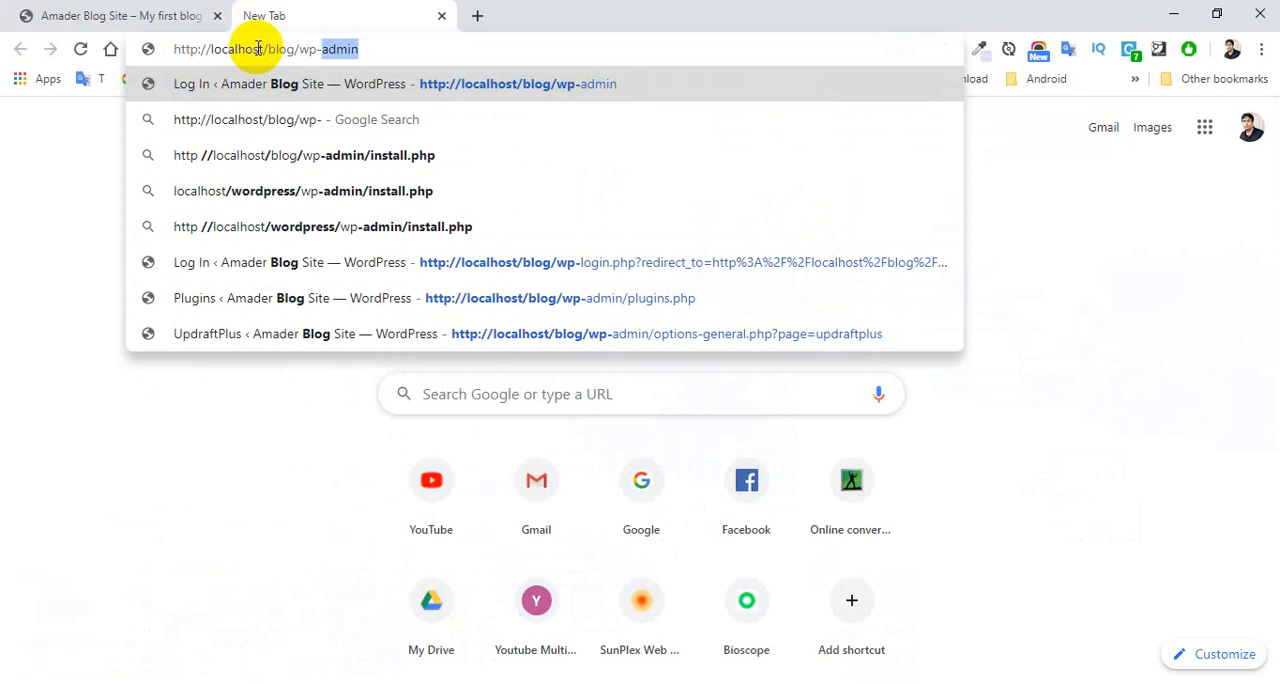
key("Return")
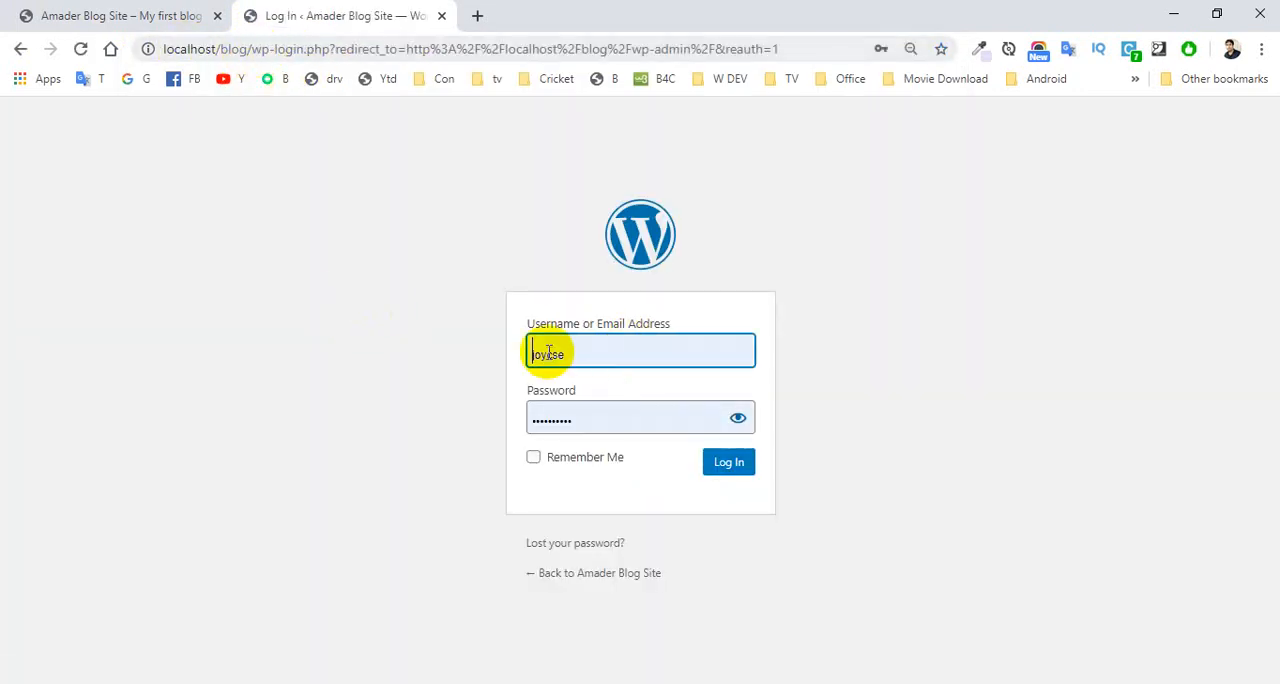
left_click(728, 464)
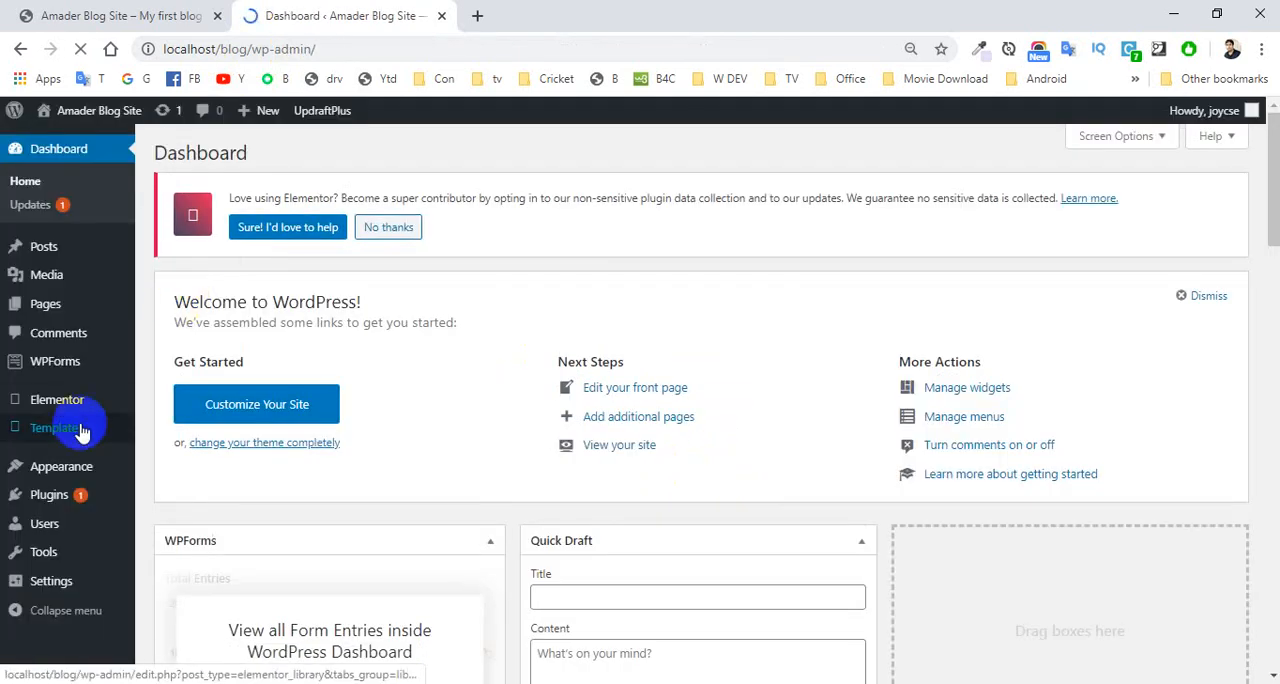
Go to the page for adding new plugins and search the plugins for "all".
mouse_move(60, 500)
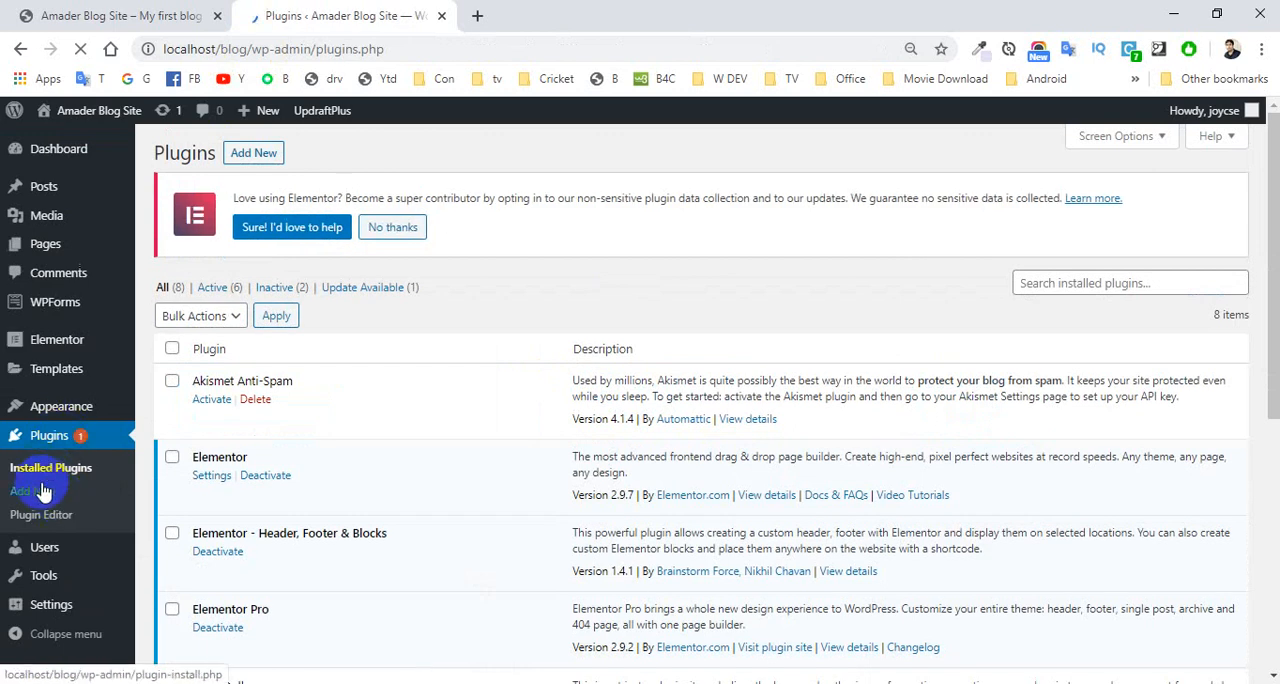
left_click(35, 497)
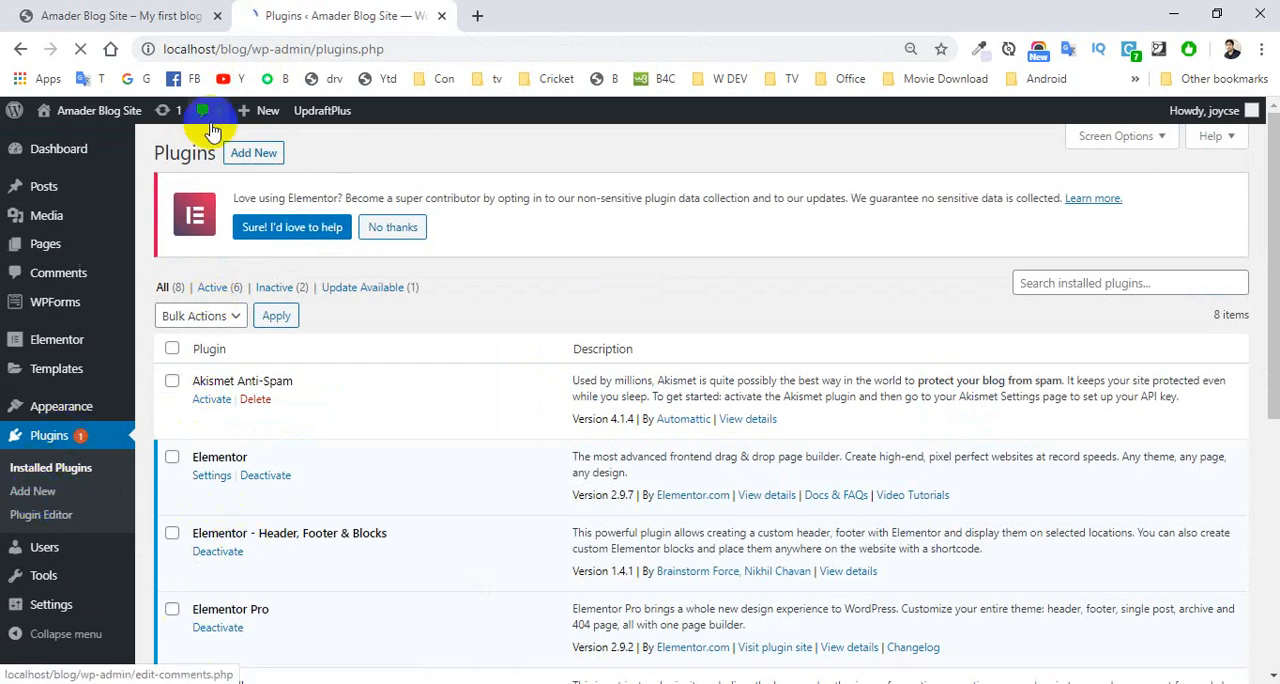
left_click(244, 161)
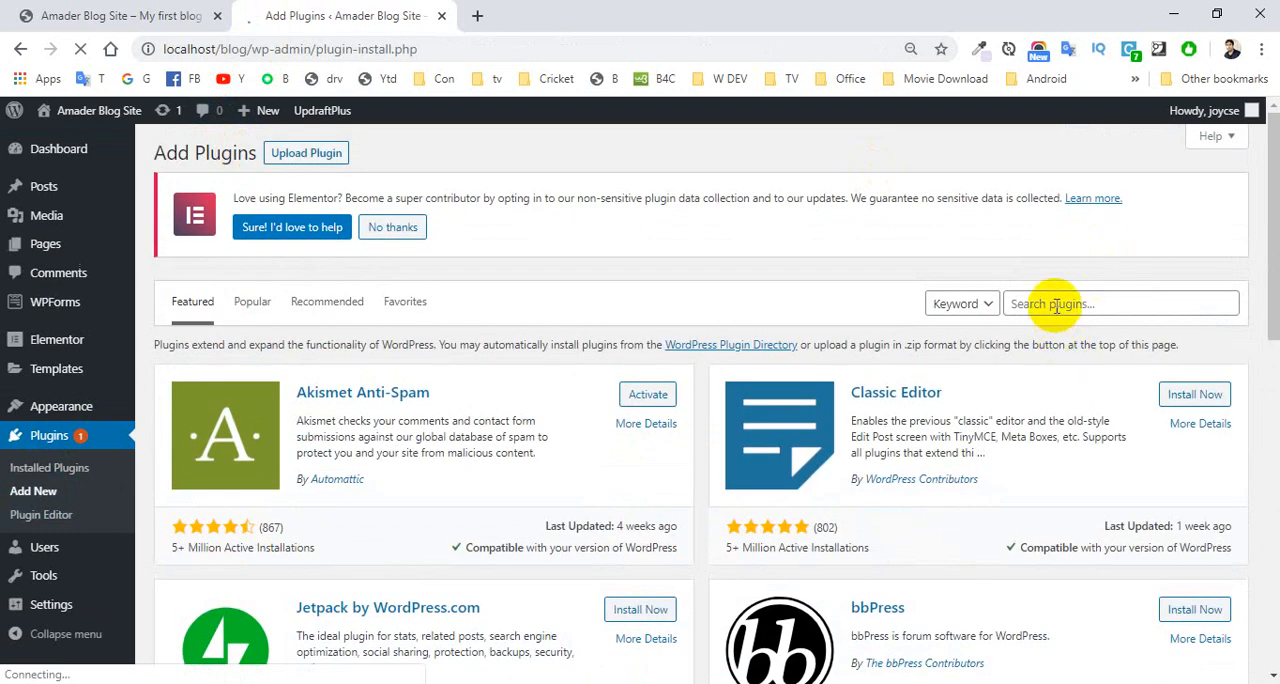
left_click(1055, 305)
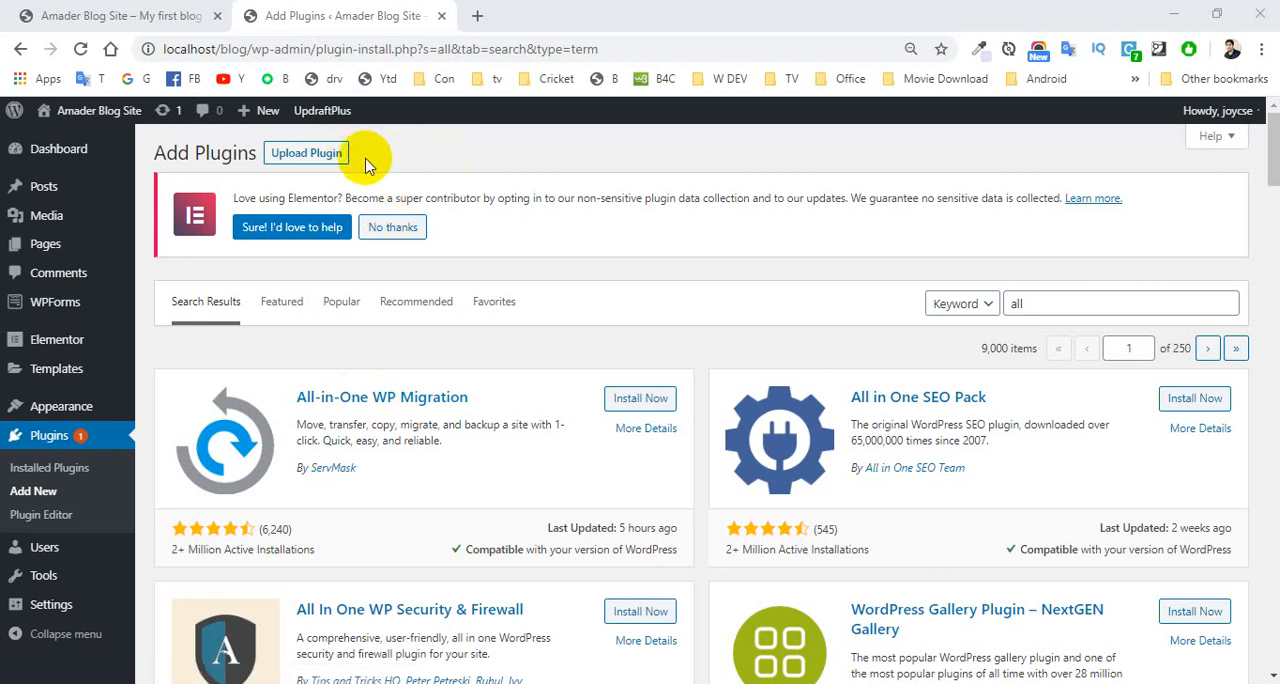
Open wordpress.org in a new tab and go to its plugin directory.
left_click(479, 17)
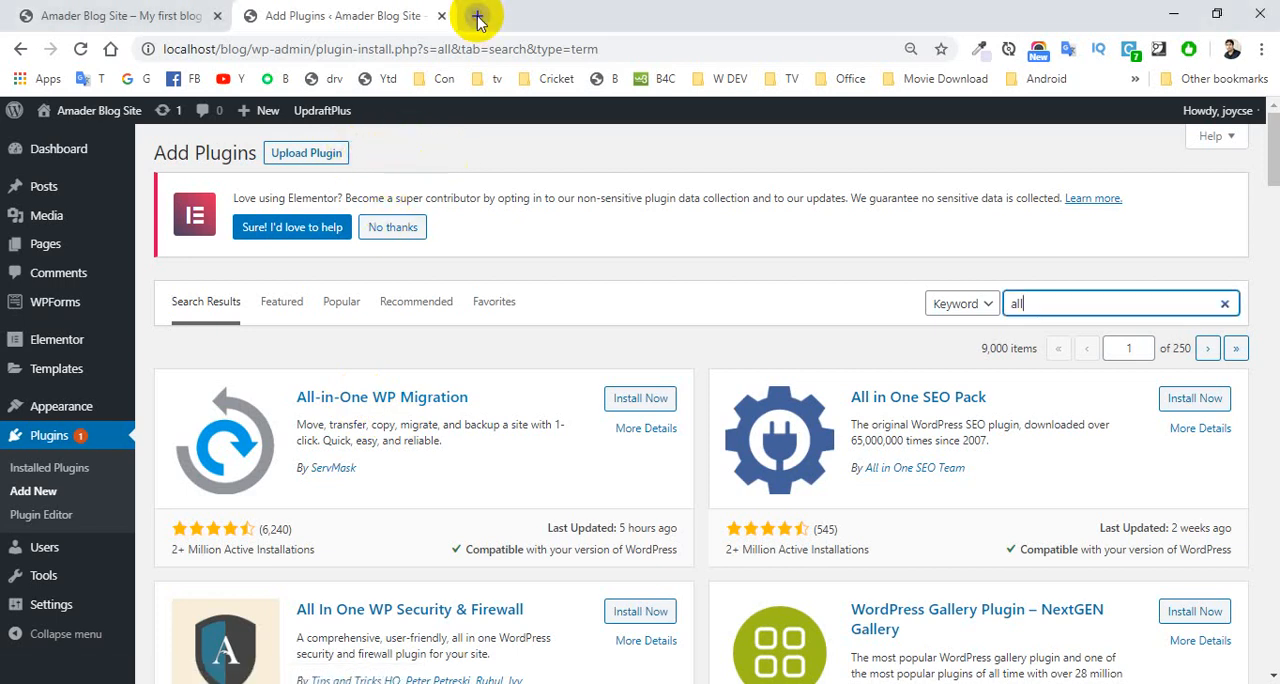
type("wr")
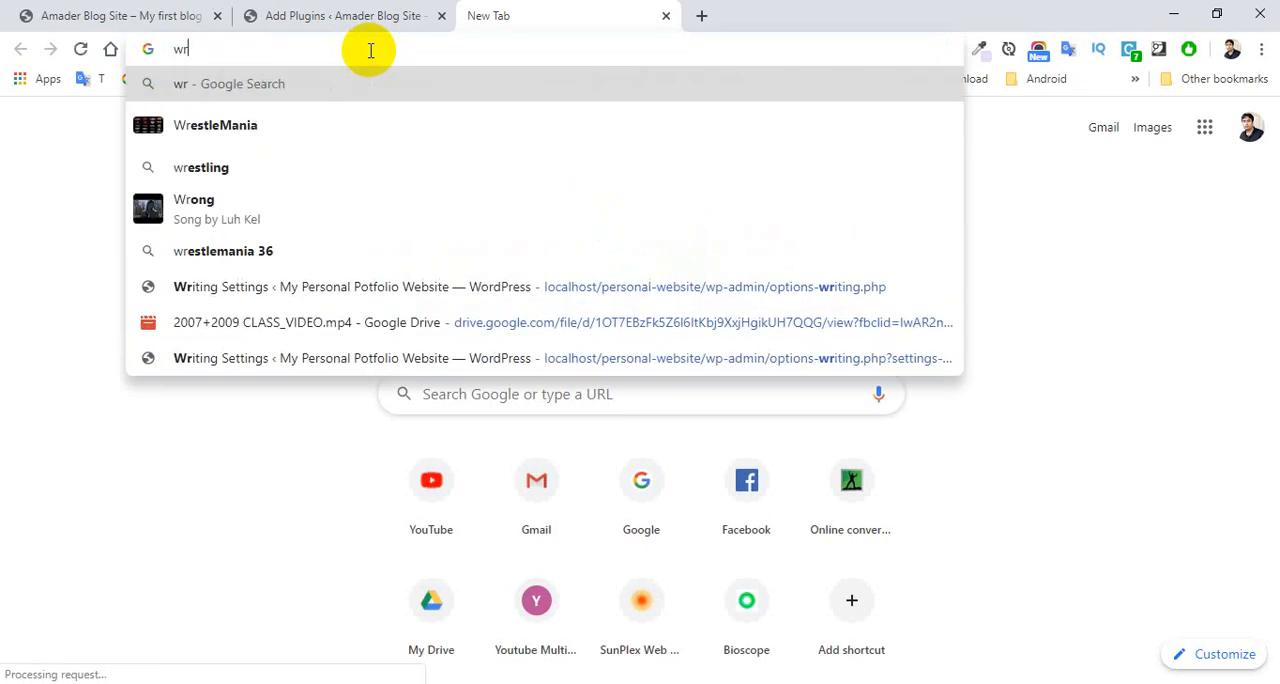
key("BackSpace")
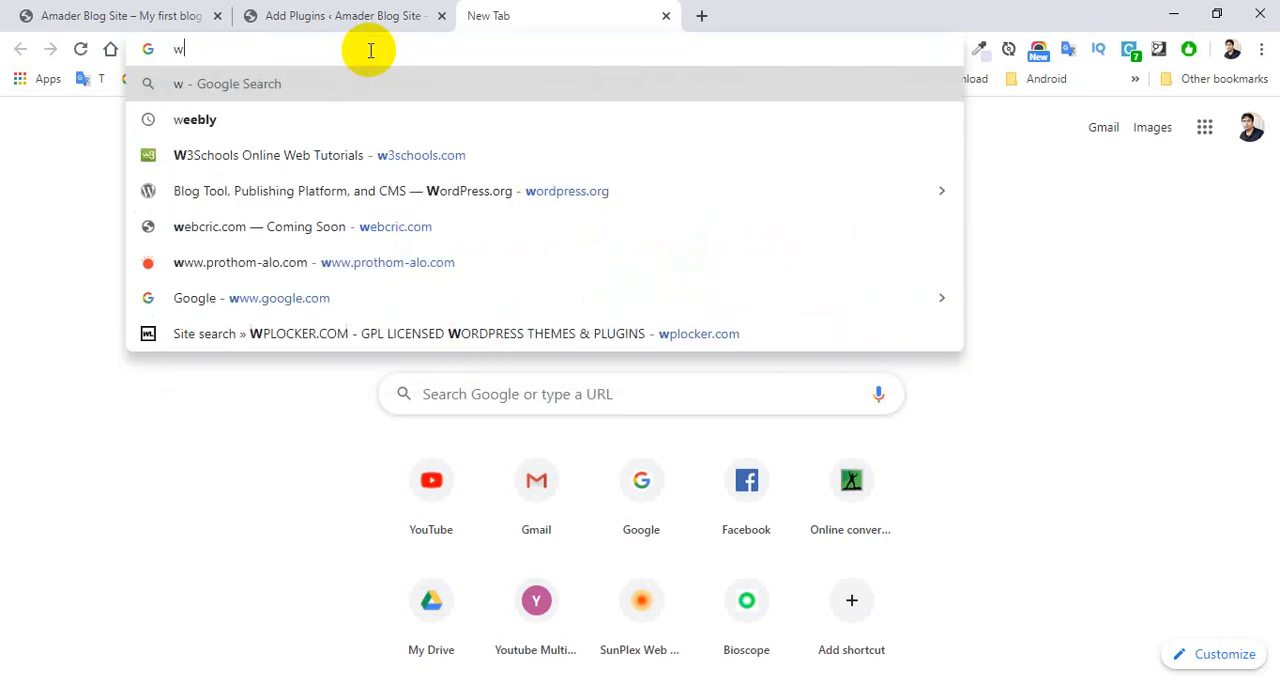
type("ord")
key("Return")
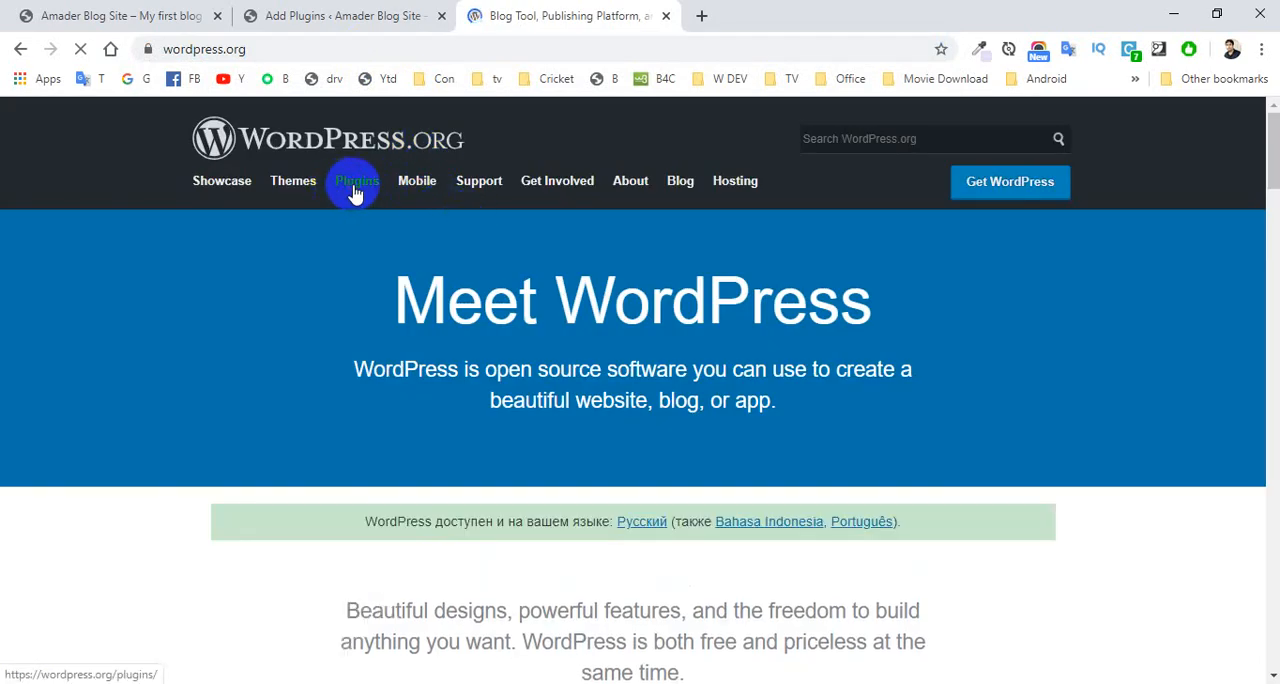
left_click(355, 190)
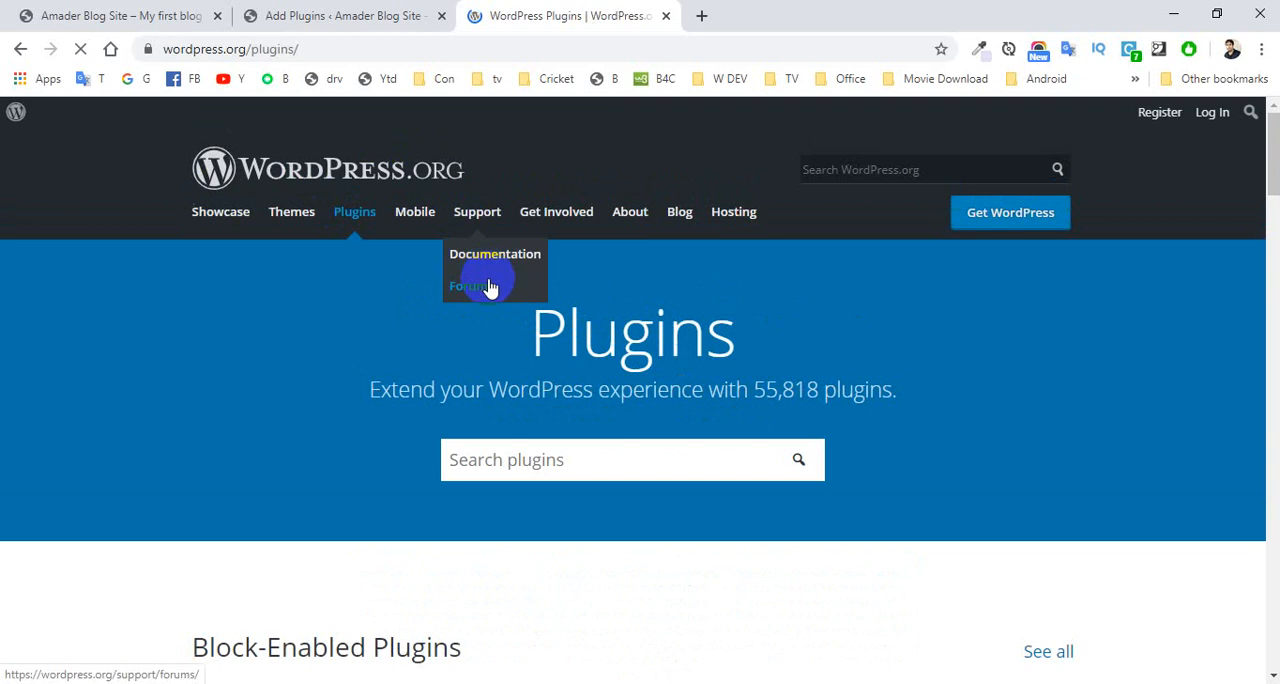
Search the plugin directory for "all" and review the All-in-One WP Migration plugin's page.
left_click(530, 458)
type("al")
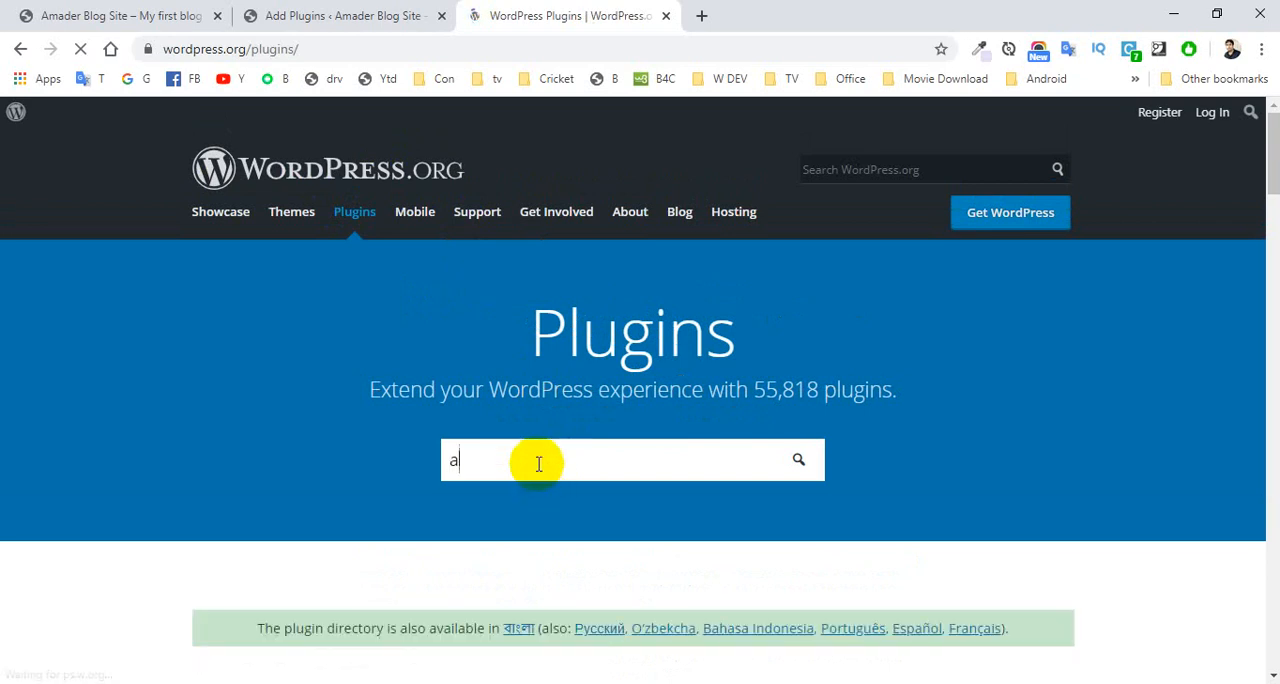
type("l")
key("Return")
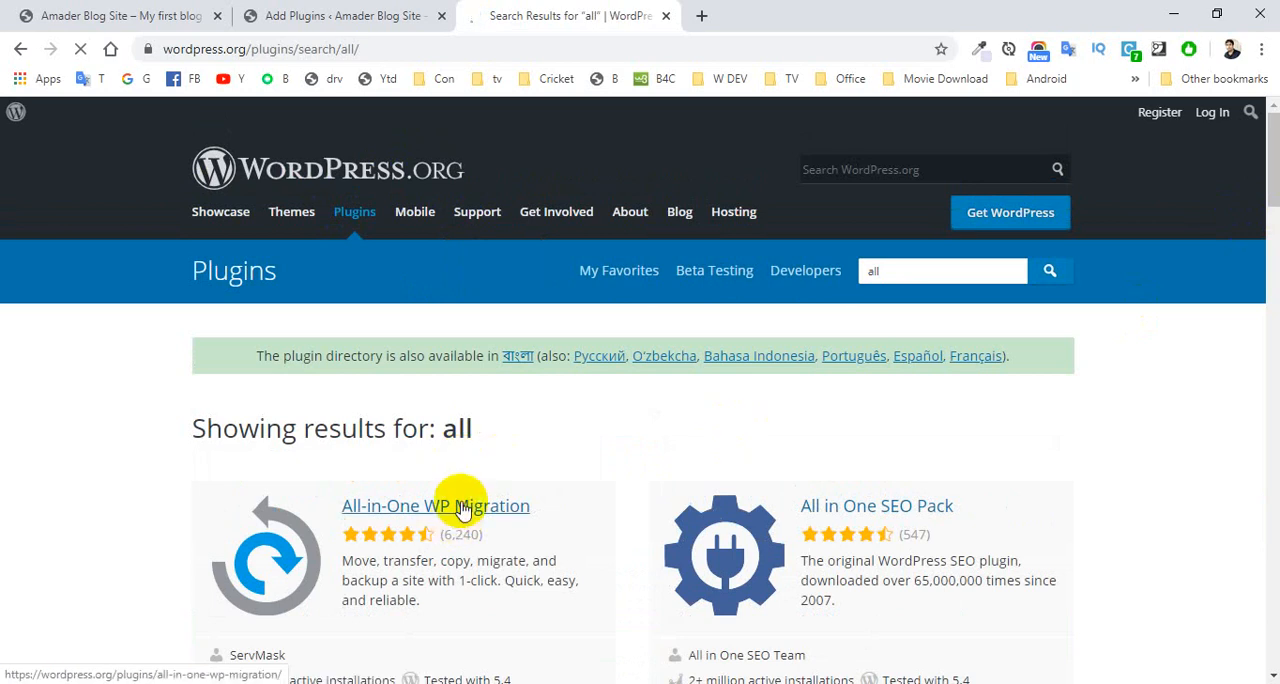
left_click(460, 508)
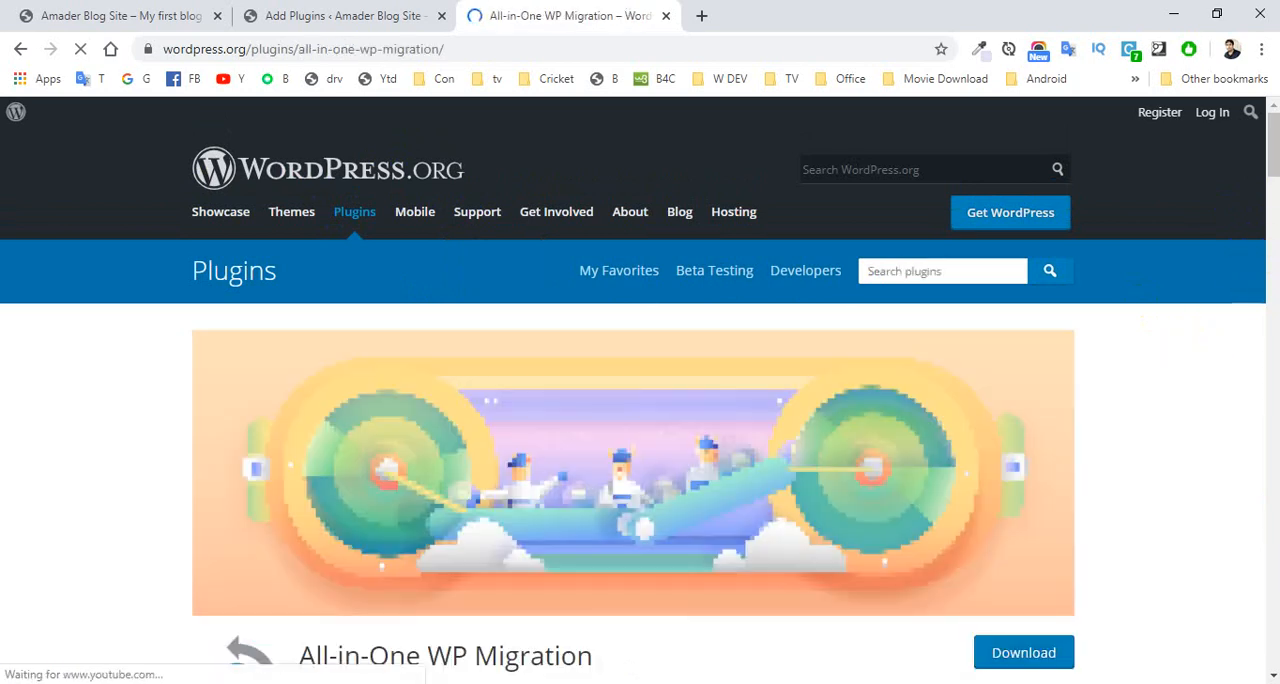
left_click(1276, 163)
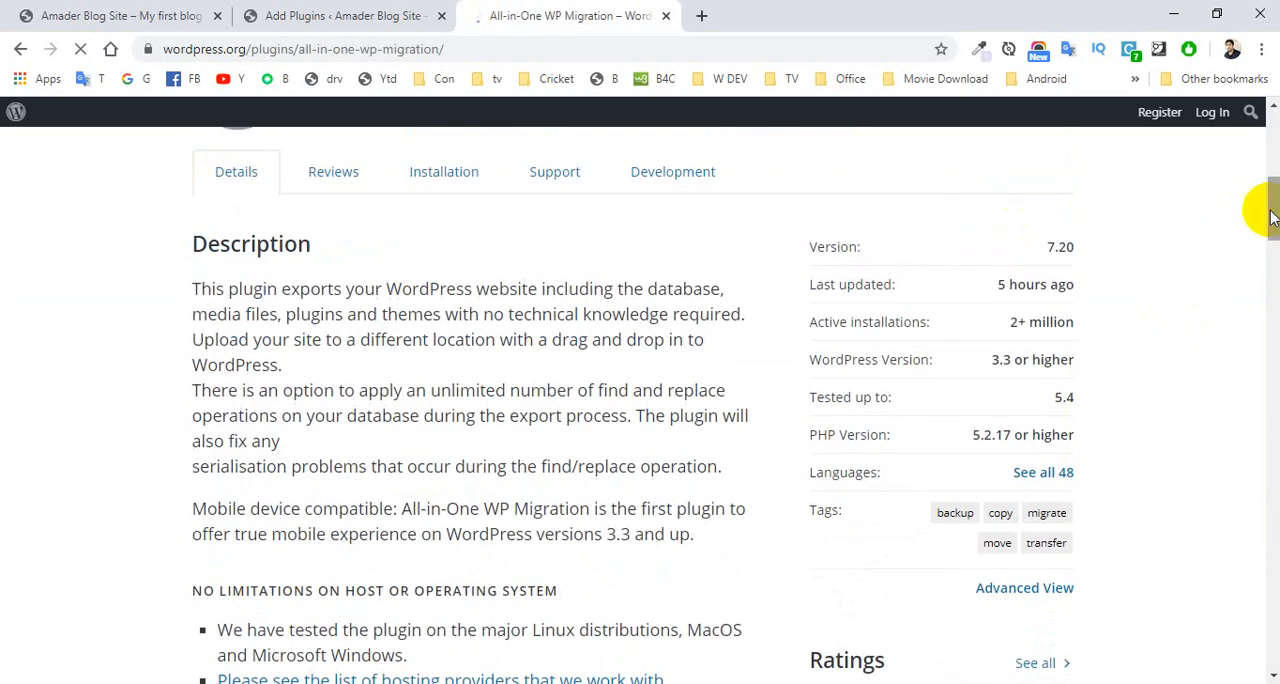
left_click_drag(1273, 212, 1272, 179)
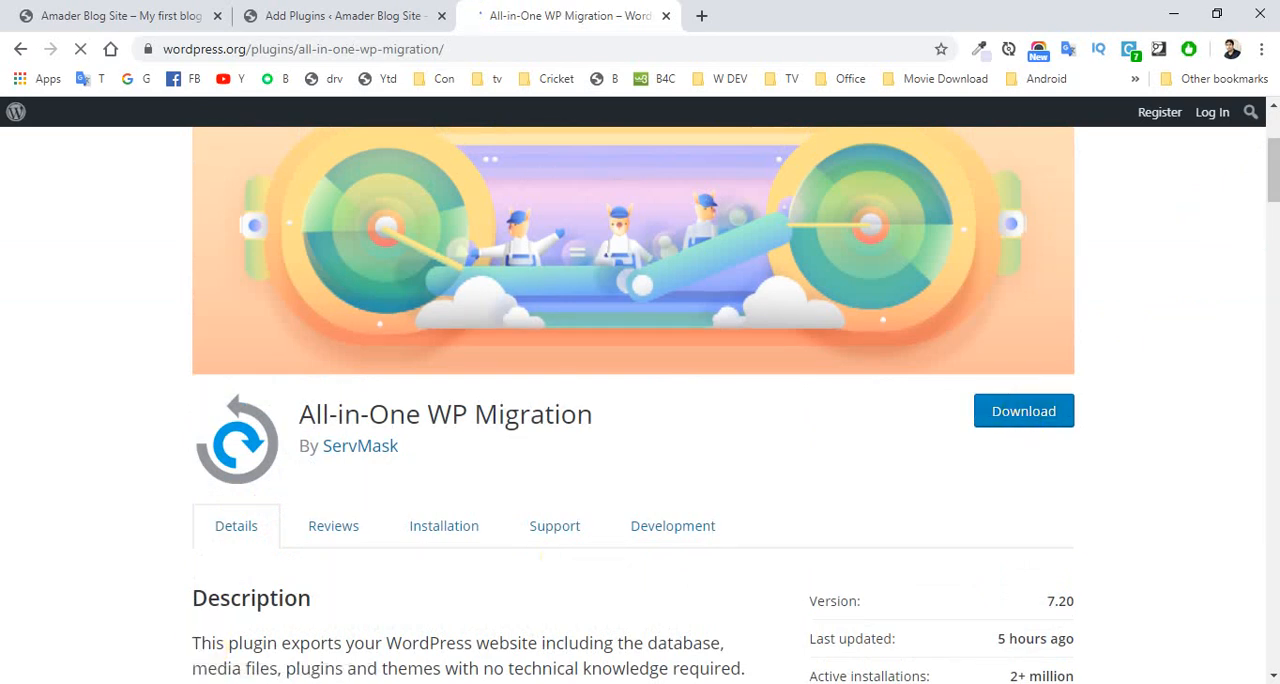
Return to the blog's Add Plugins page and open the file chooser for uploading a plugin.
left_click(331, 12)
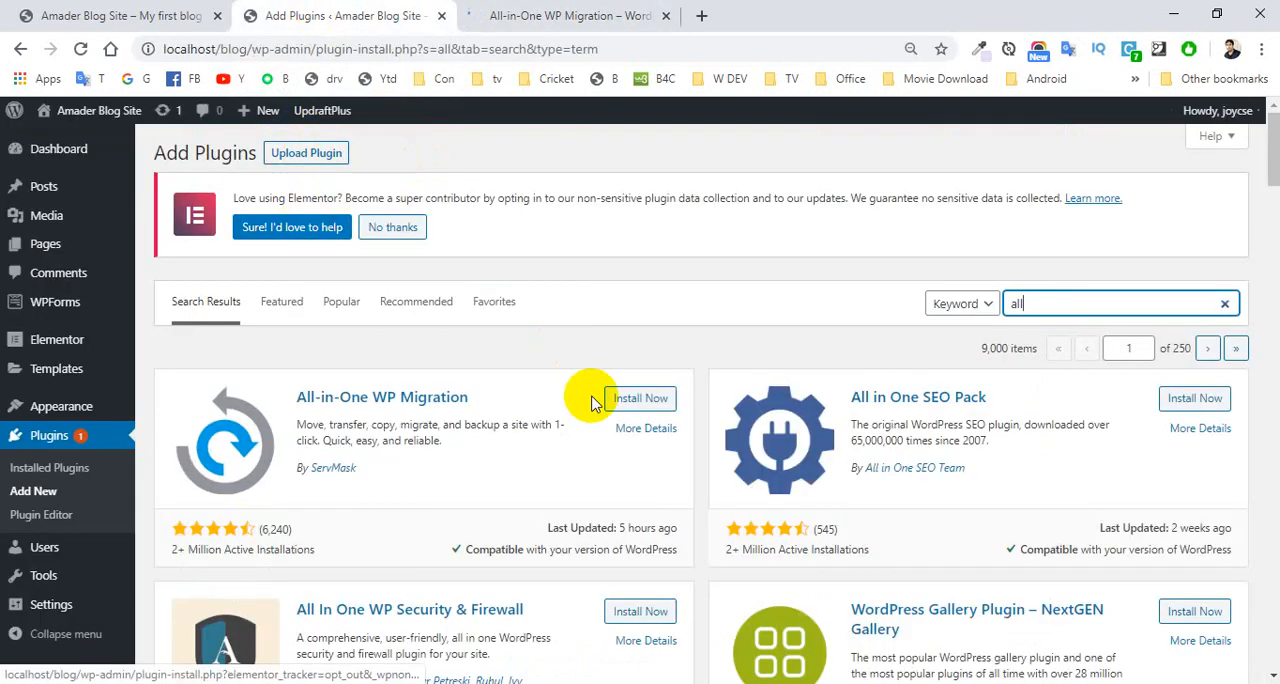
left_click(305, 163)
left_click(582, 409)
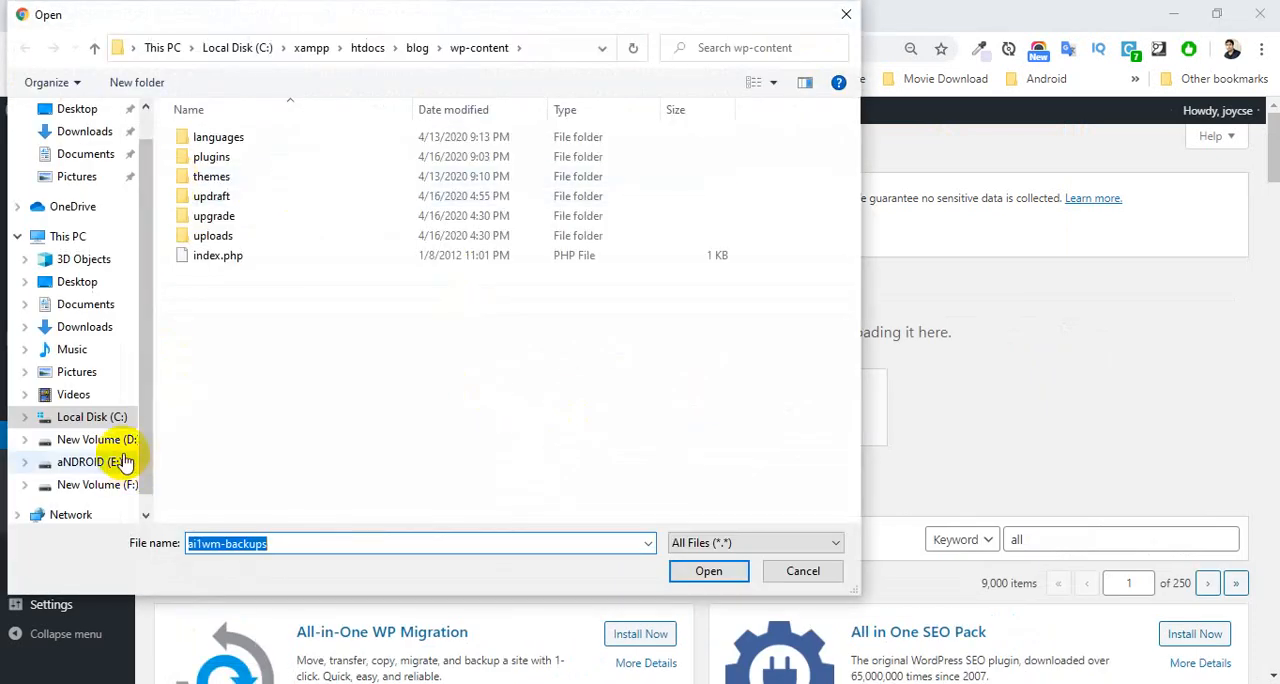
left_click(118, 439)
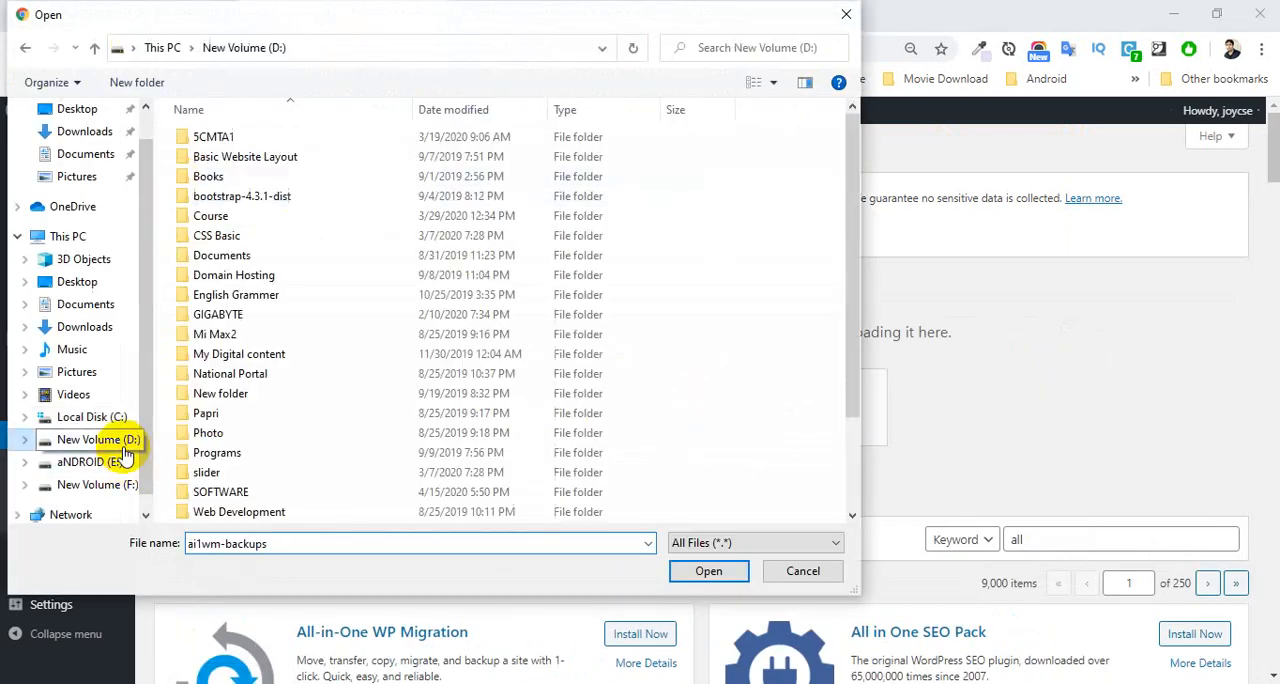
double_click(220, 495)
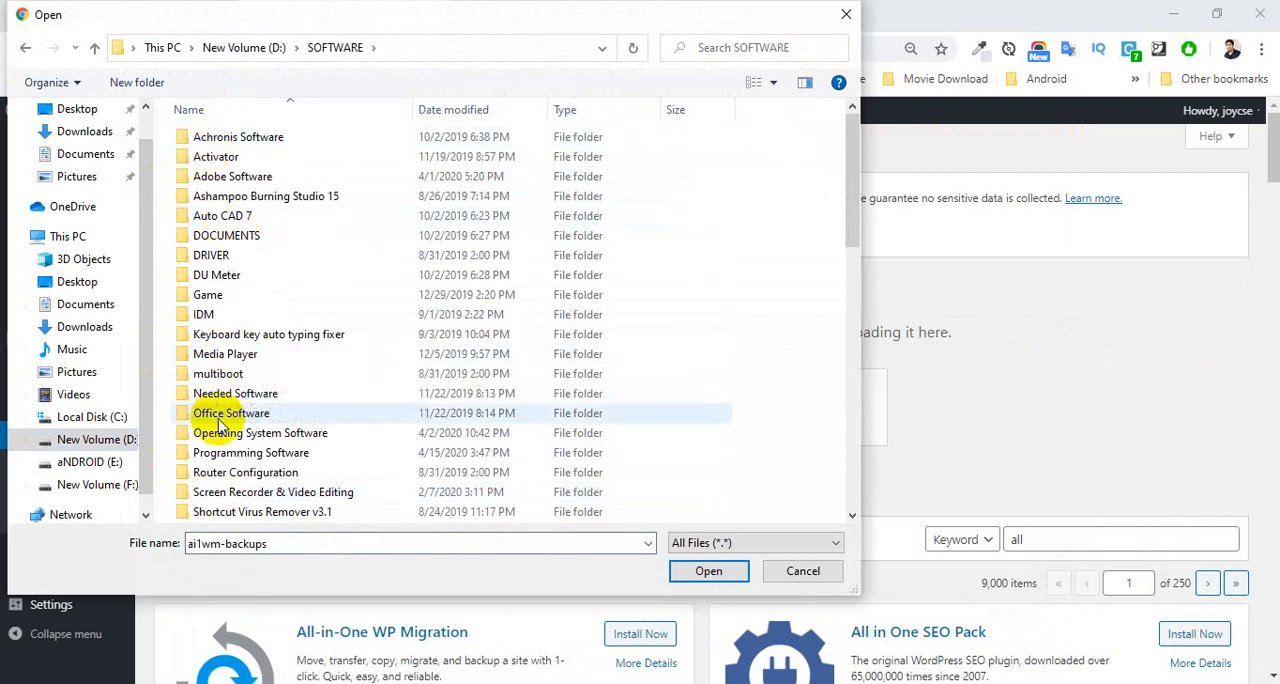
scroll(222, 452, "down", 8)
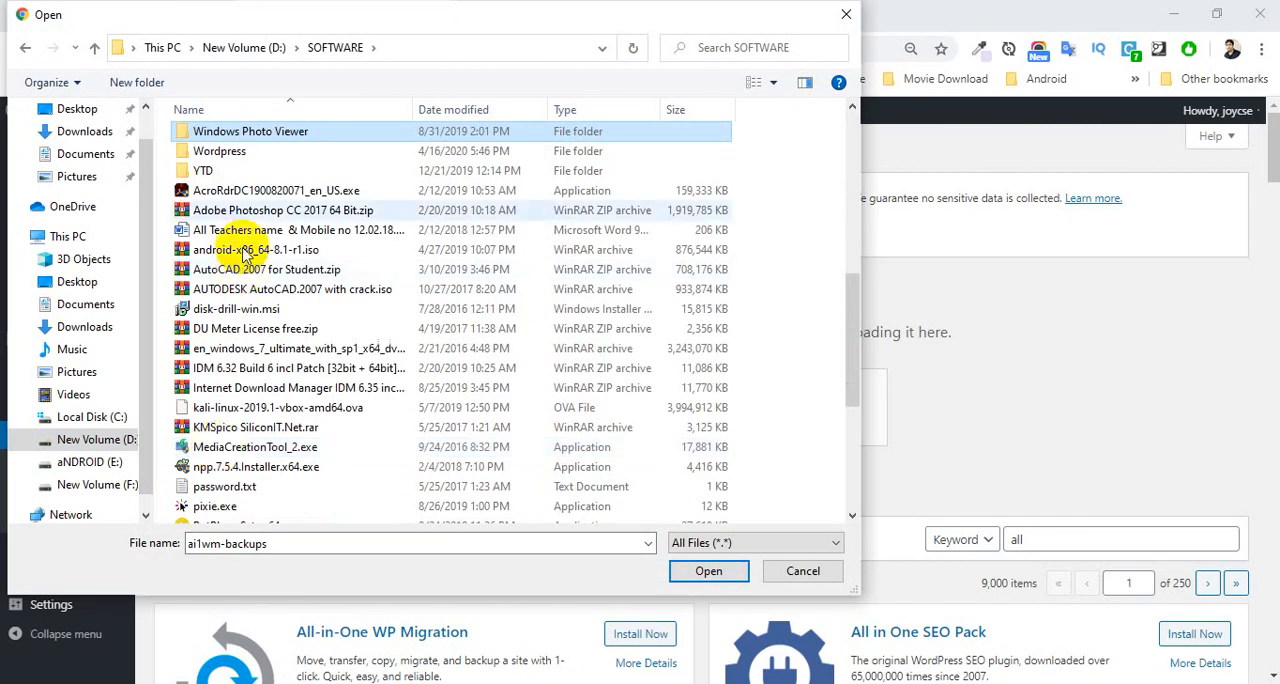
double_click(215, 151)
double_click(215, 140)
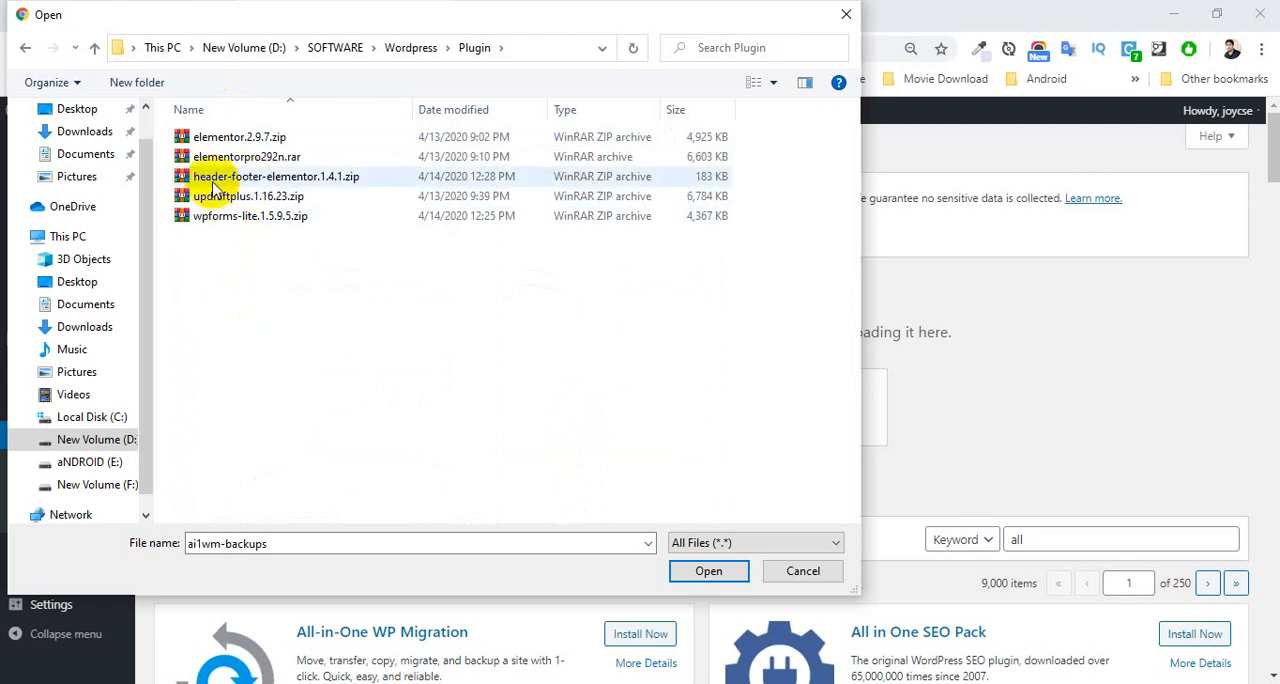
Install the plugin from all-in-one-wp-migration.7.19.zip in the Downloads folder and activate it.
left_click(78, 140)
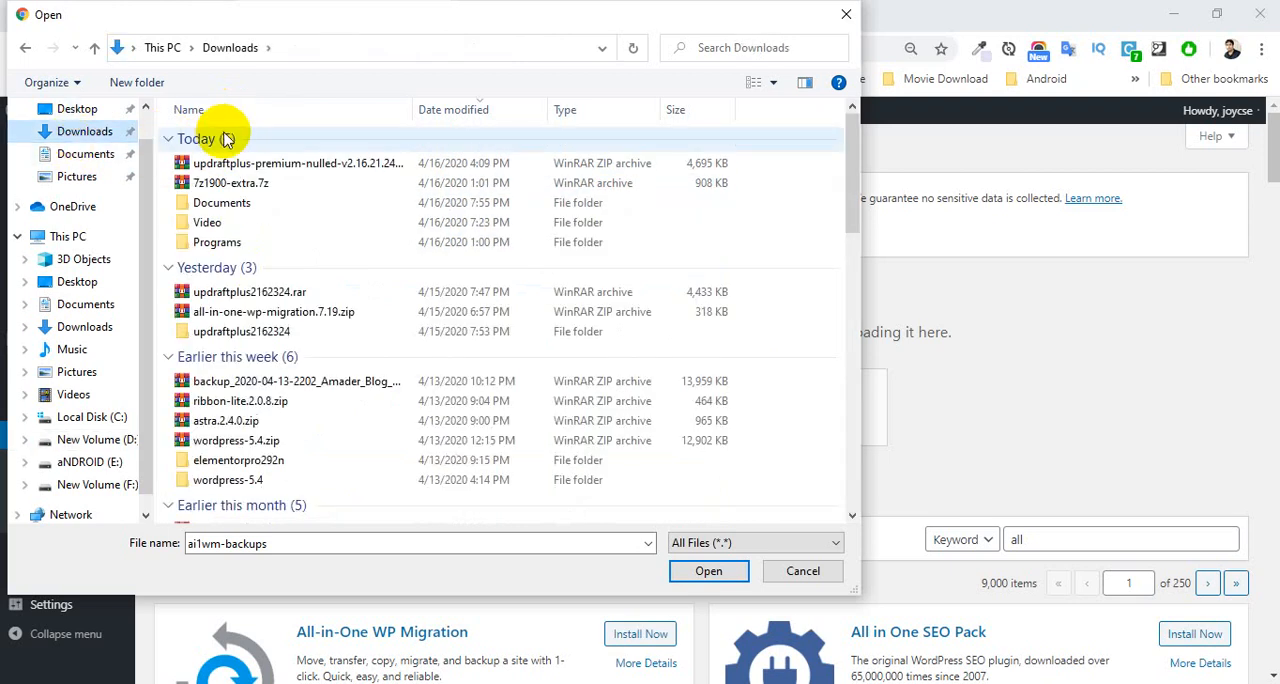
left_click(260, 314)
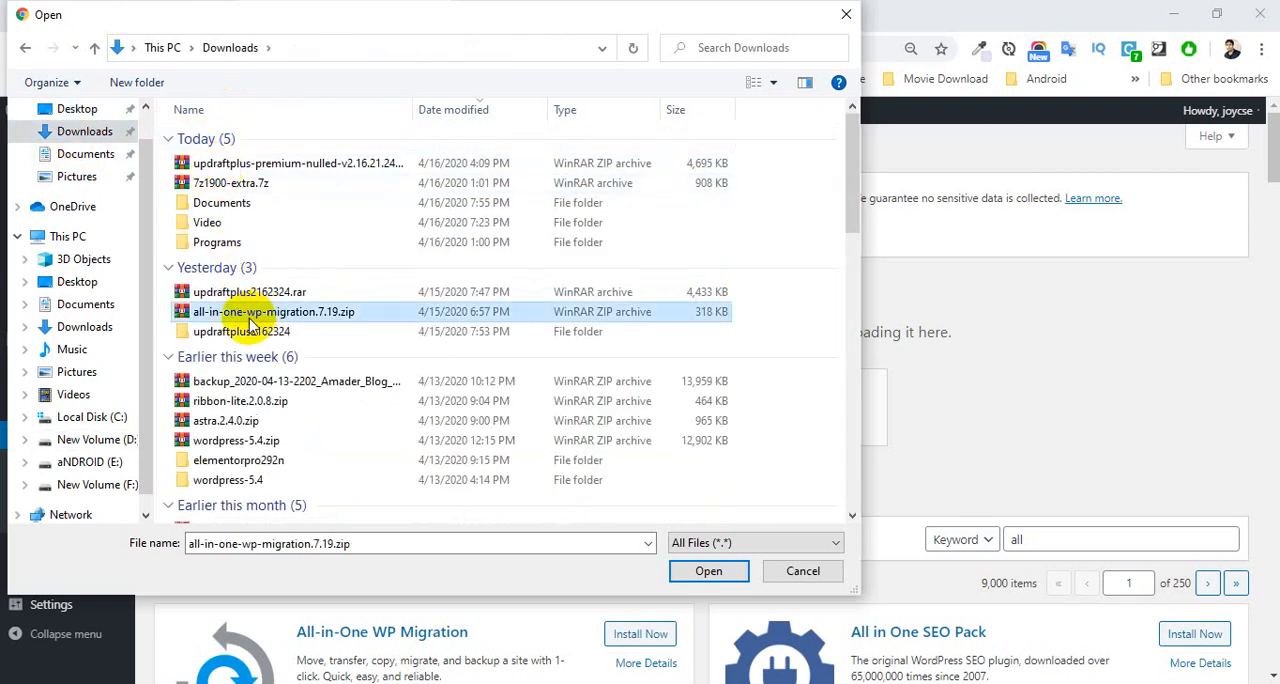
left_click(705, 571)
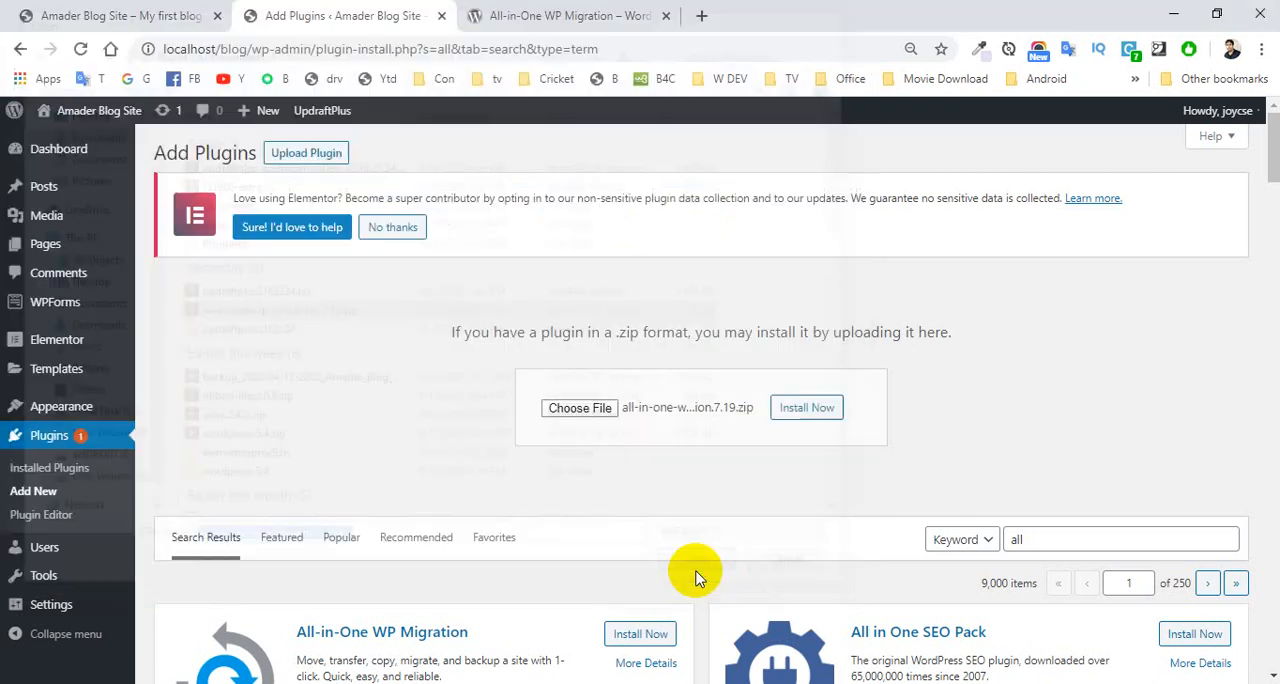
left_click(812, 409)
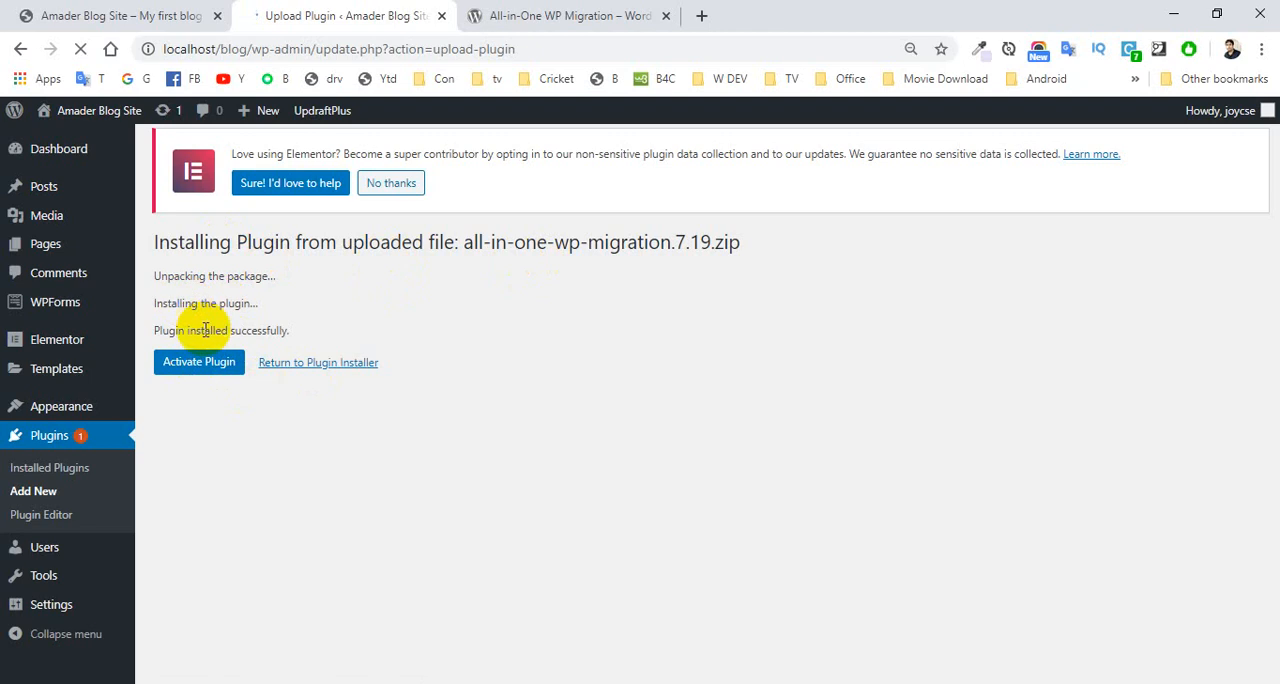
left_click(208, 372)
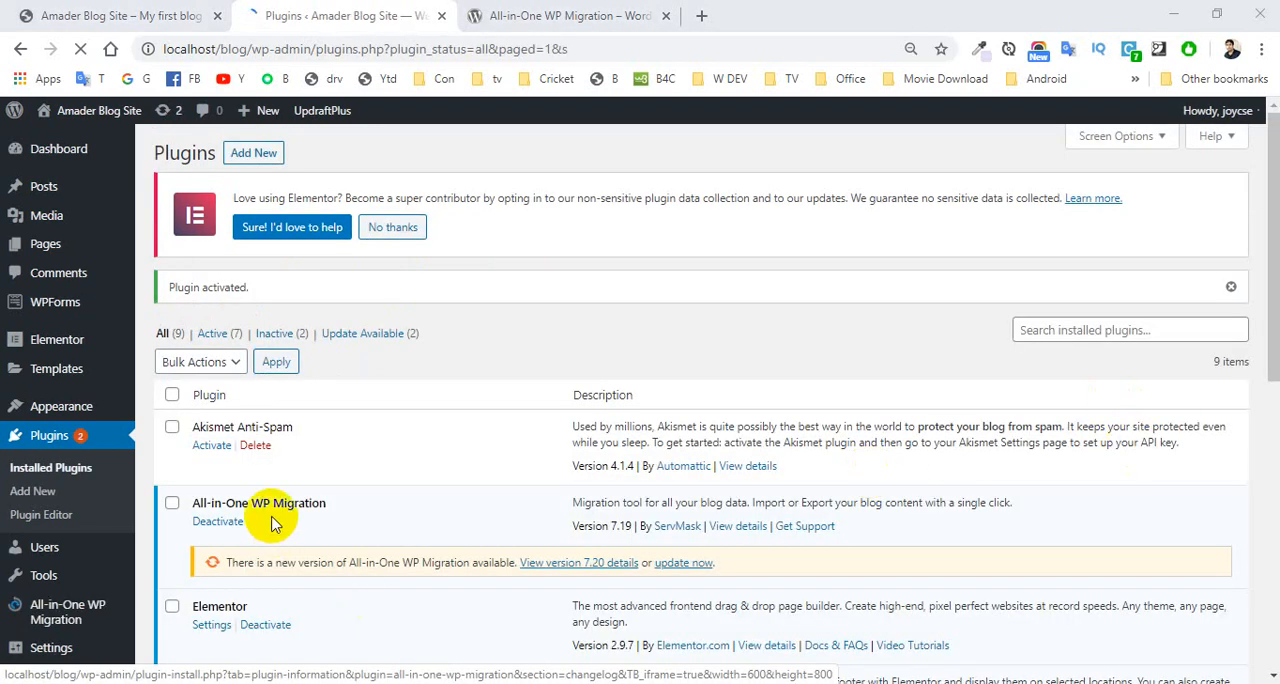
Export the site to a file with All-in-One WP Migration and dismiss the download dialog without downloading the backup.
left_click(42, 614)
left_click(53, 622)
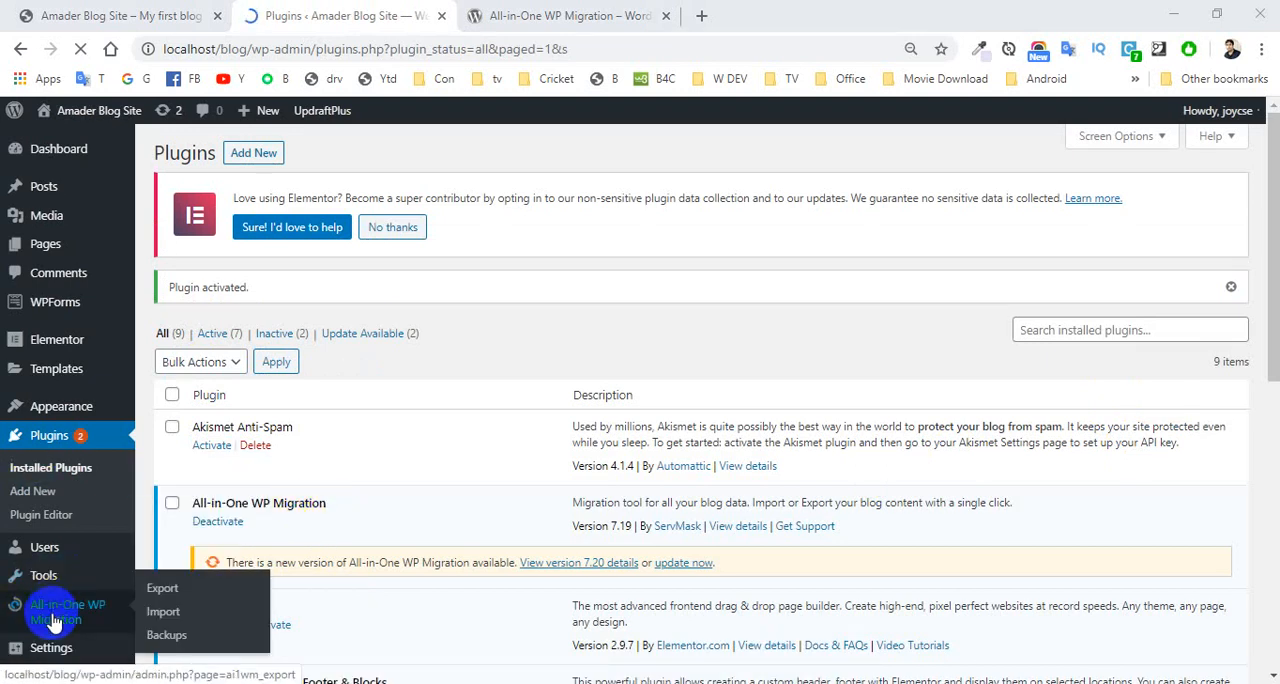
left_click(163, 595)
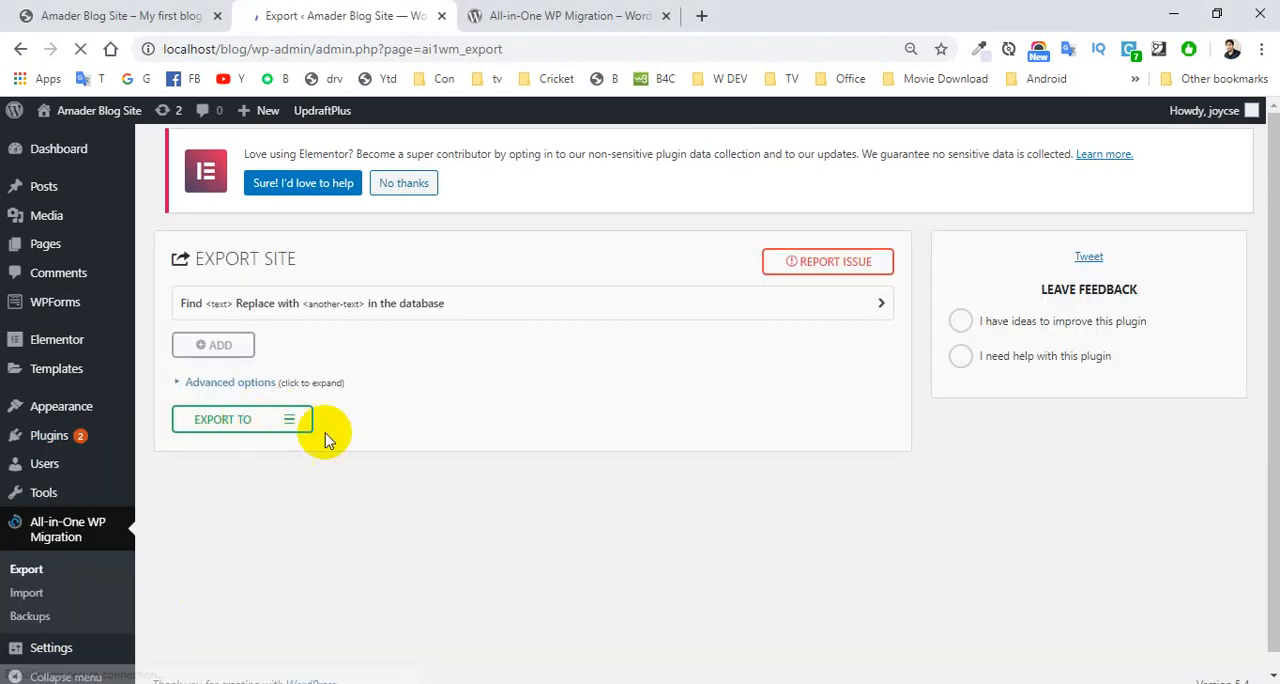
left_click(296, 420)
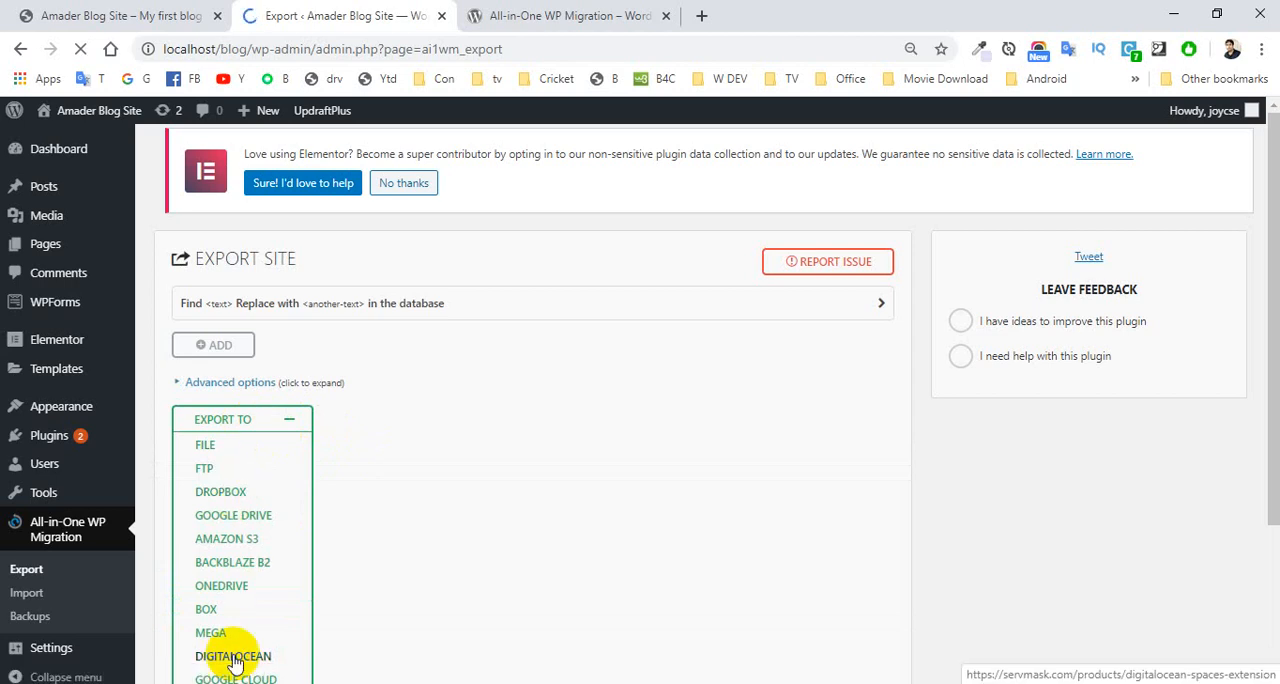
left_click(208, 448)
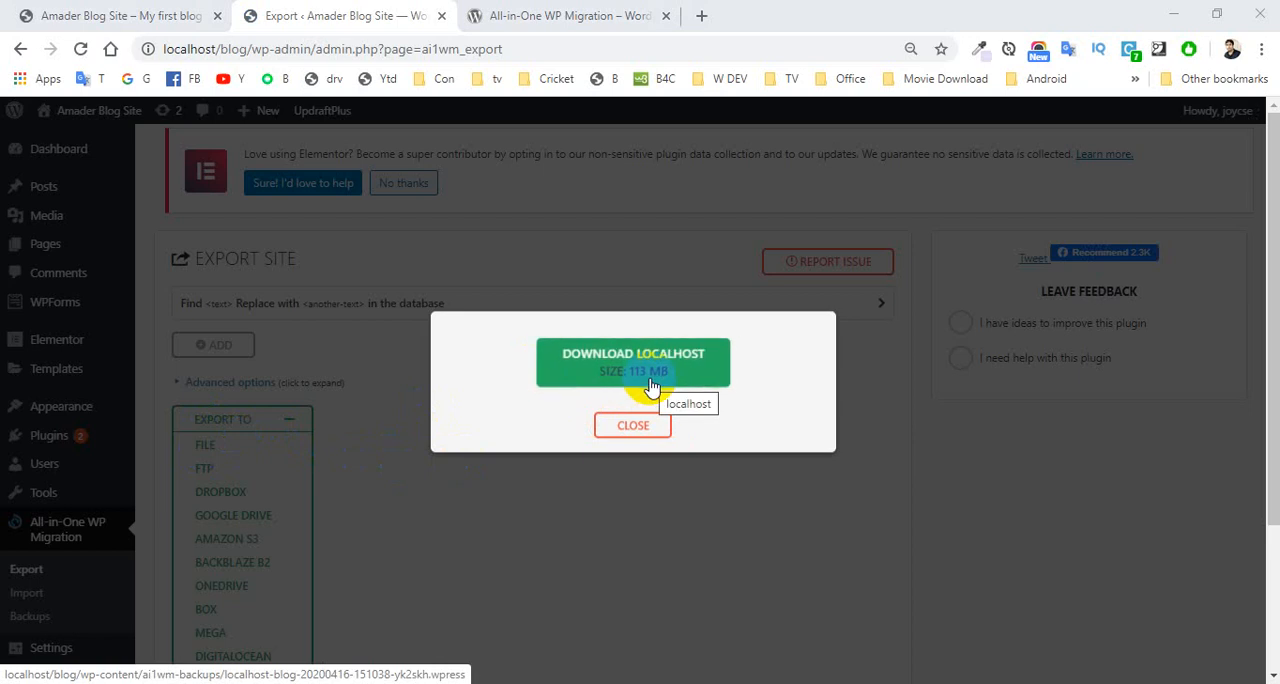
left_click(633, 427)
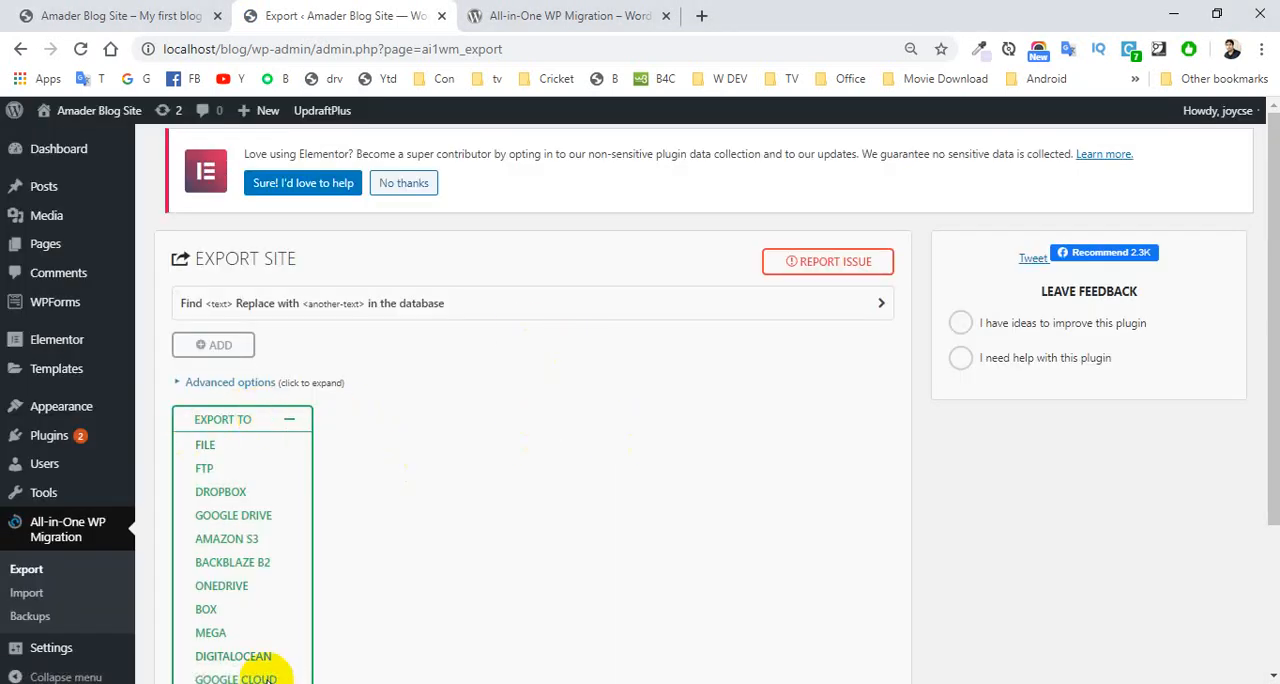
Switch to File Explorer and open the blog's backup folder at C:\xampp\htdocs\blog\wp-content\ai1wm-backups.
left_click(236, 683)
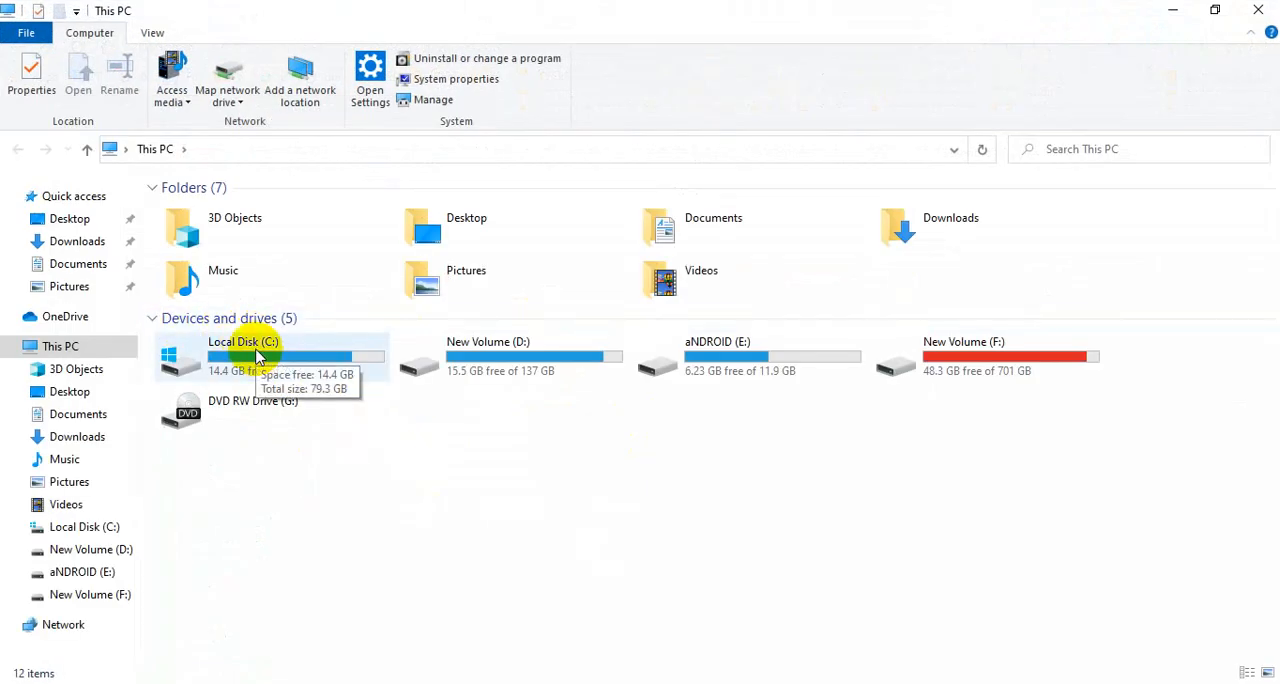
double_click(257, 357)
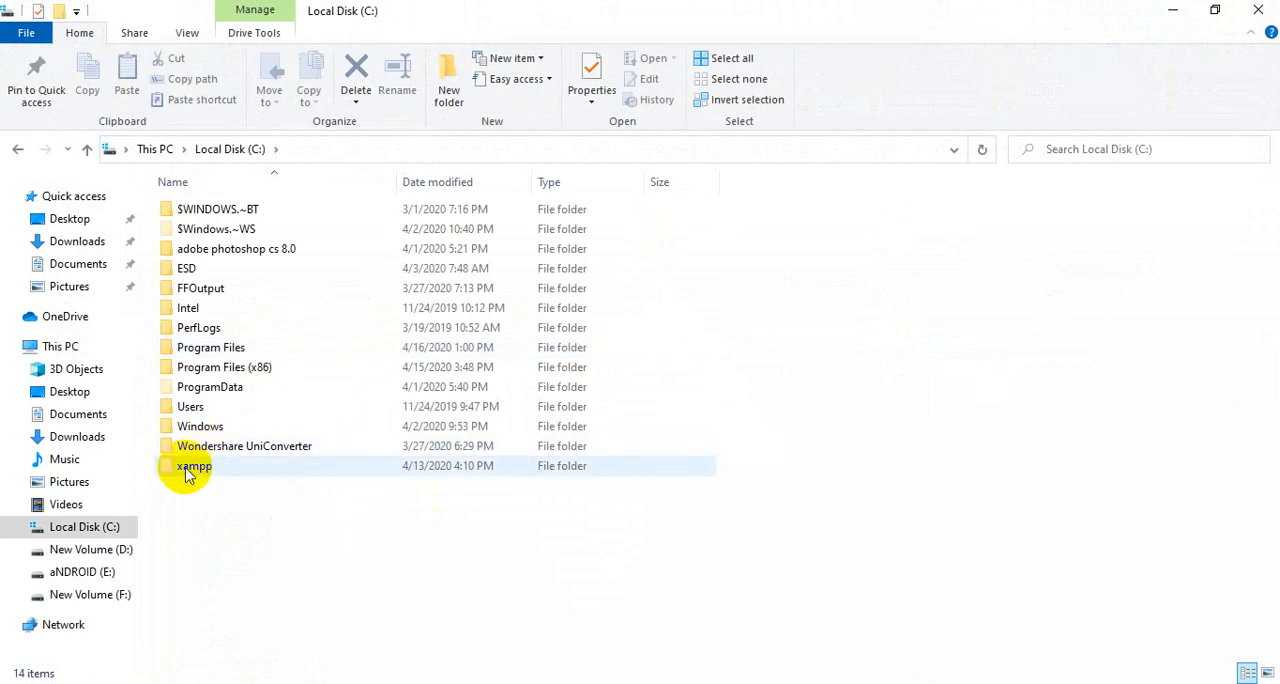
double_click(186, 466)
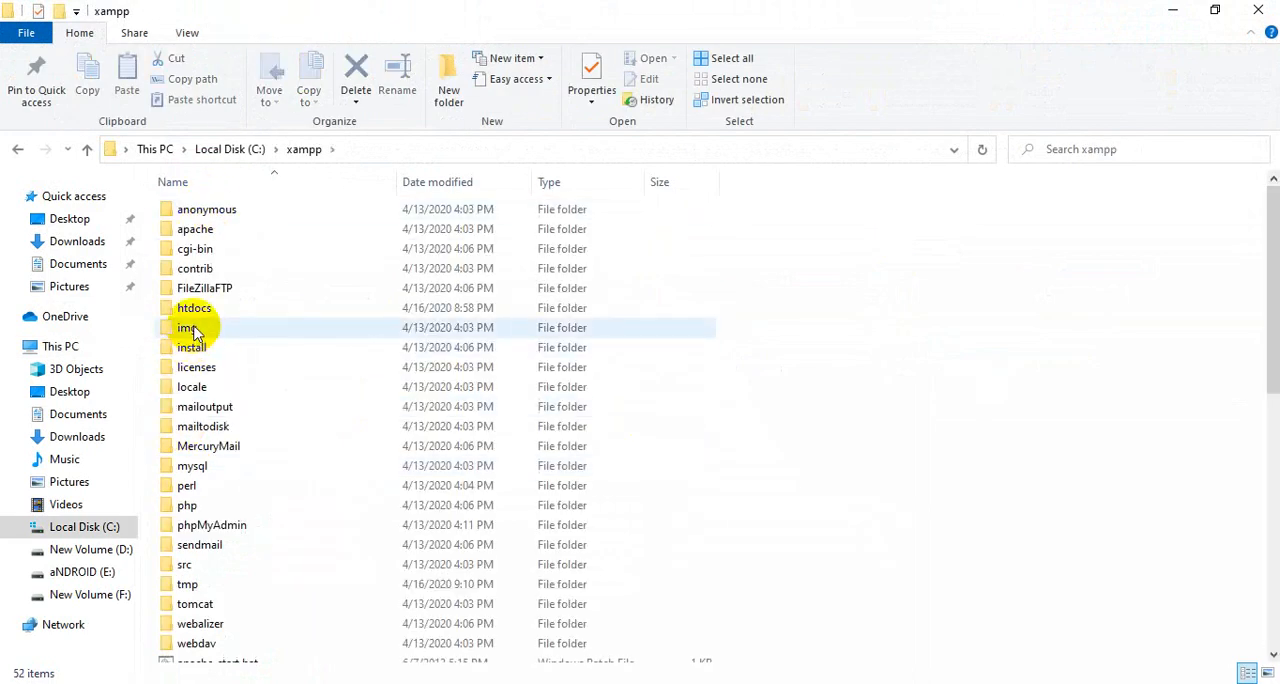
double_click(194, 312)
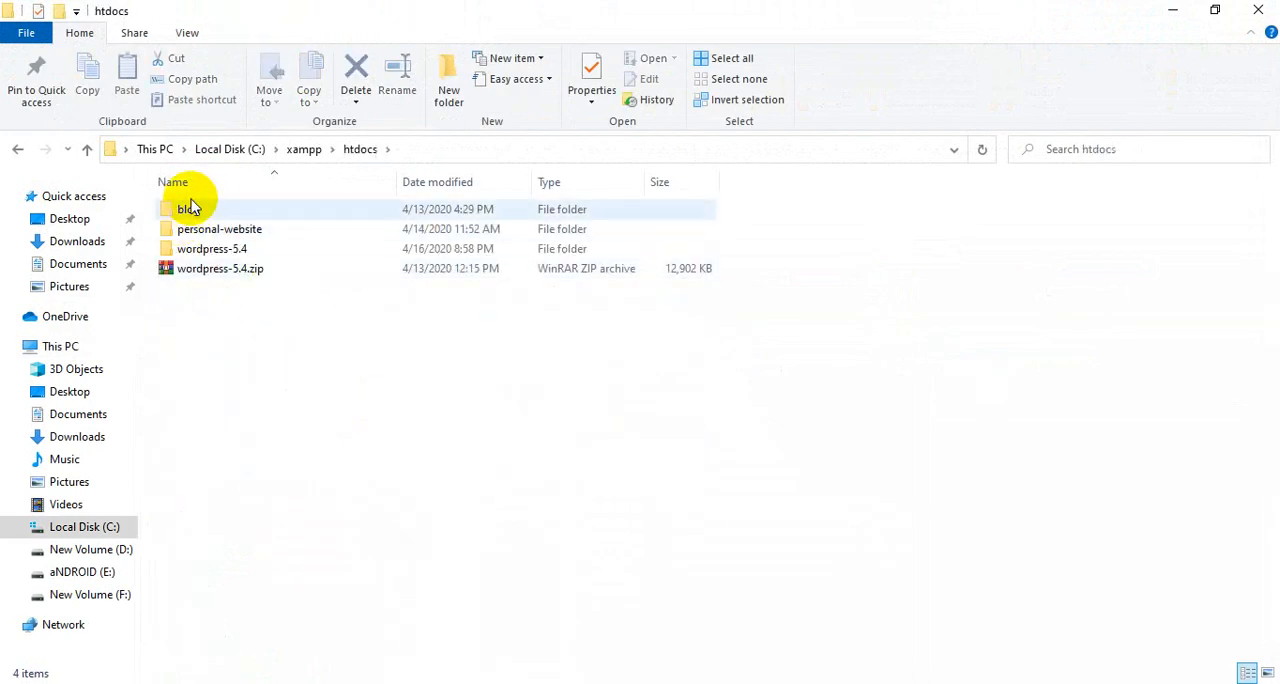
left_click(200, 683)
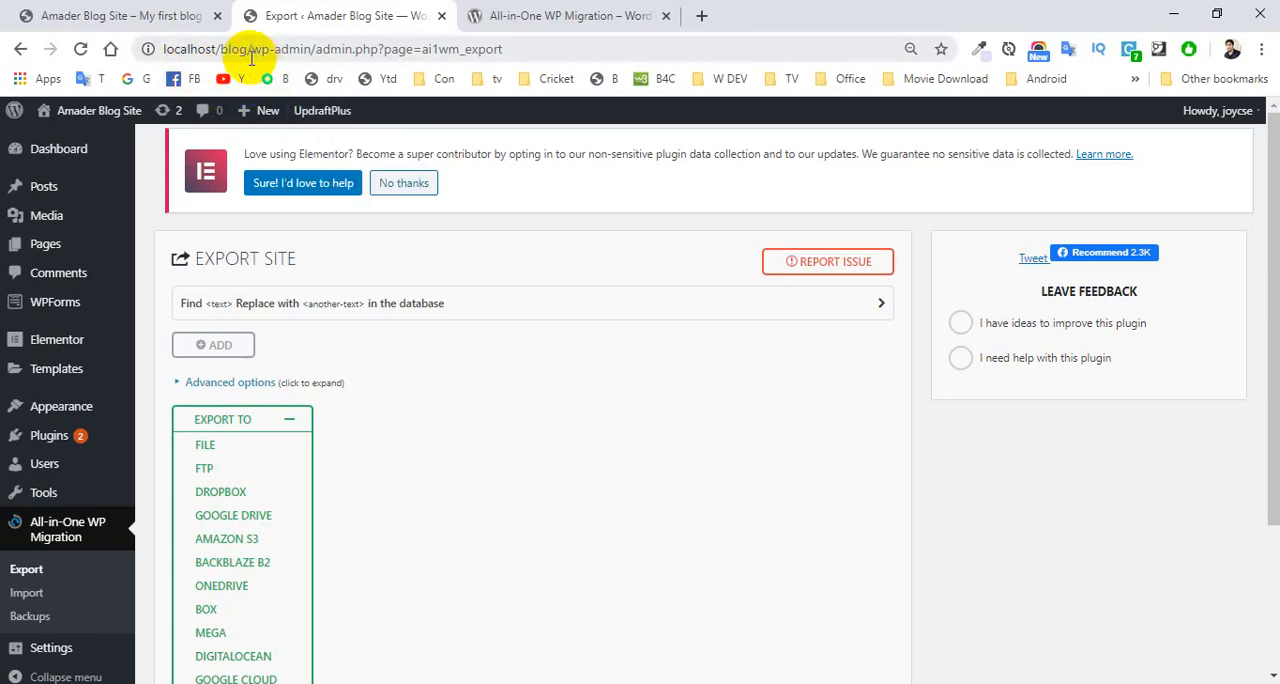
left_click(1172, 15)
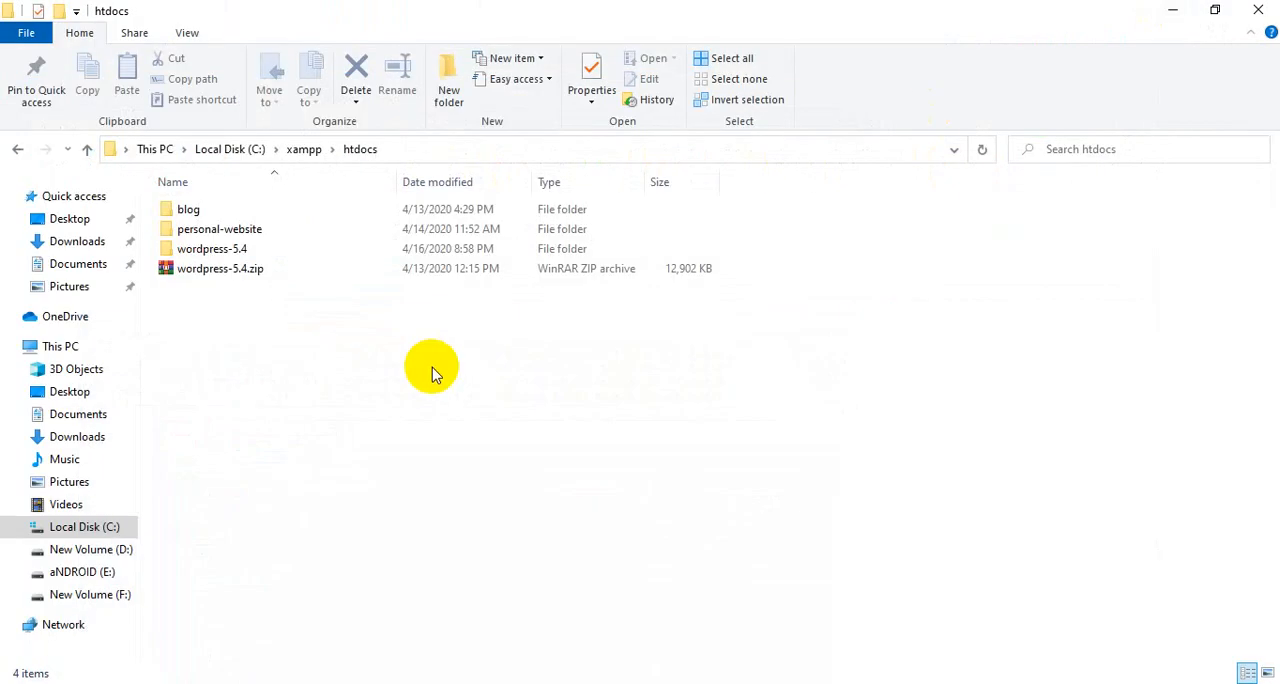
double_click(188, 209)
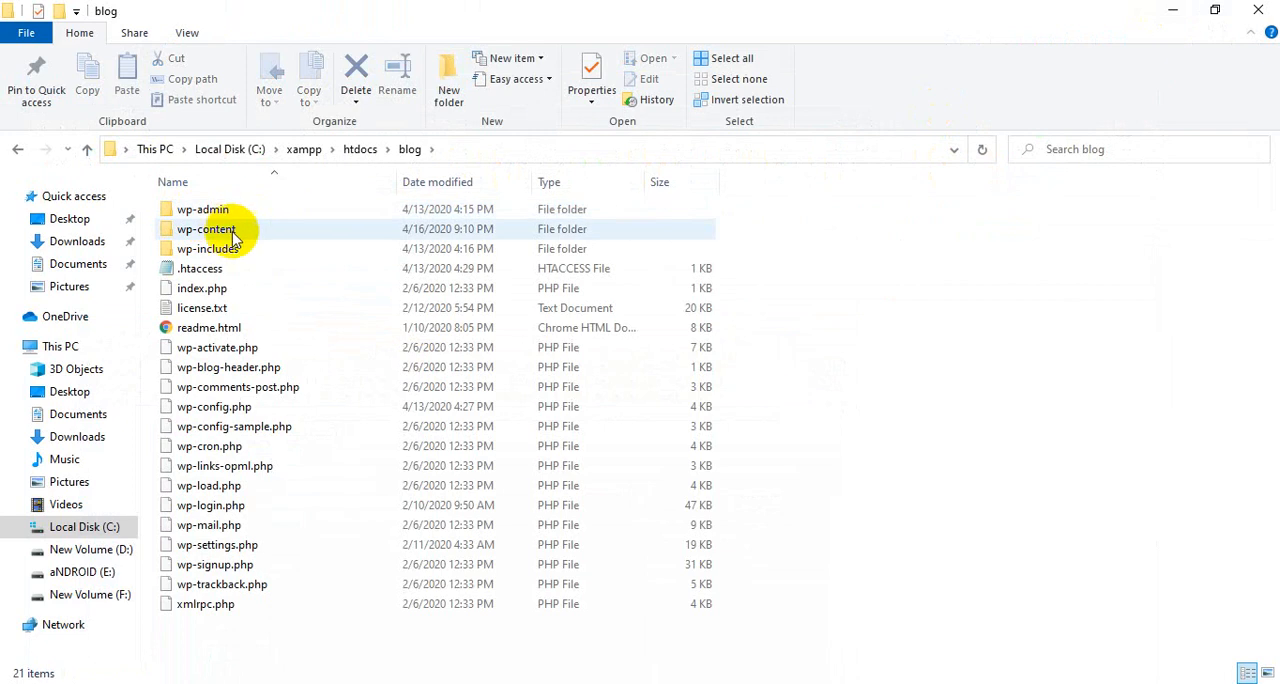
double_click(226, 232)
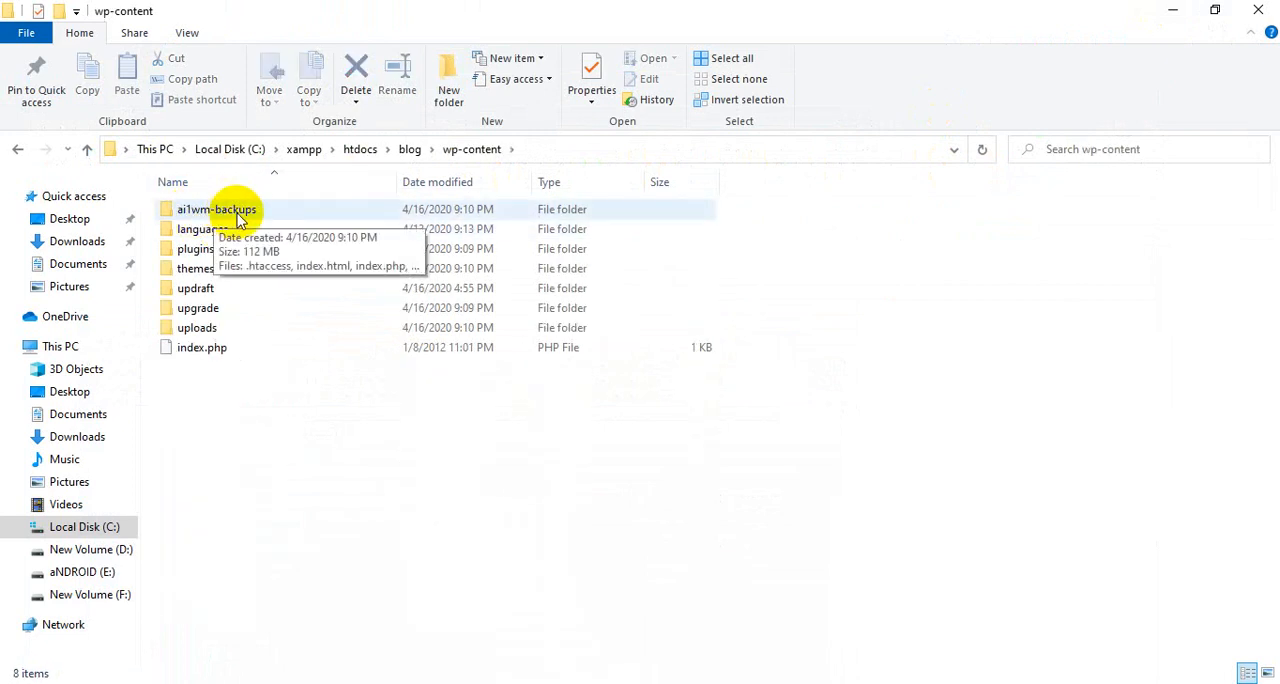
double_click(232, 211)
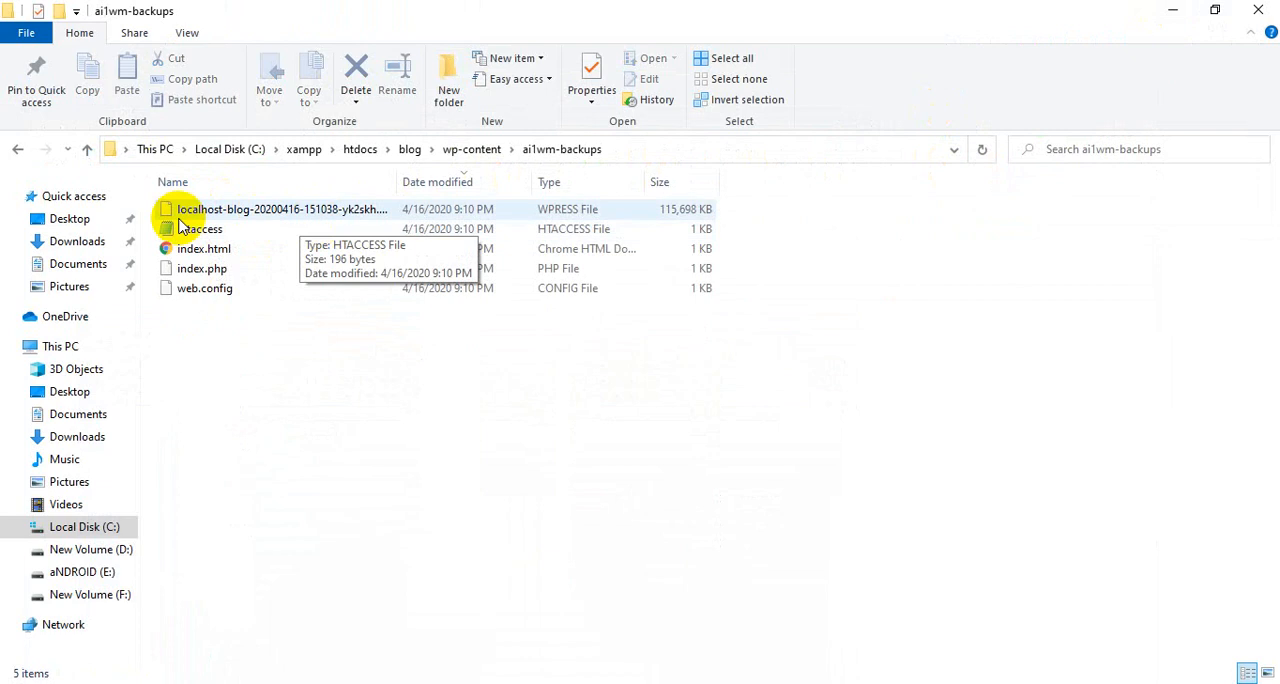
Copy the exported .wpress backup file from the ai1wm-backups folder to the desktop.
left_click(297, 216)
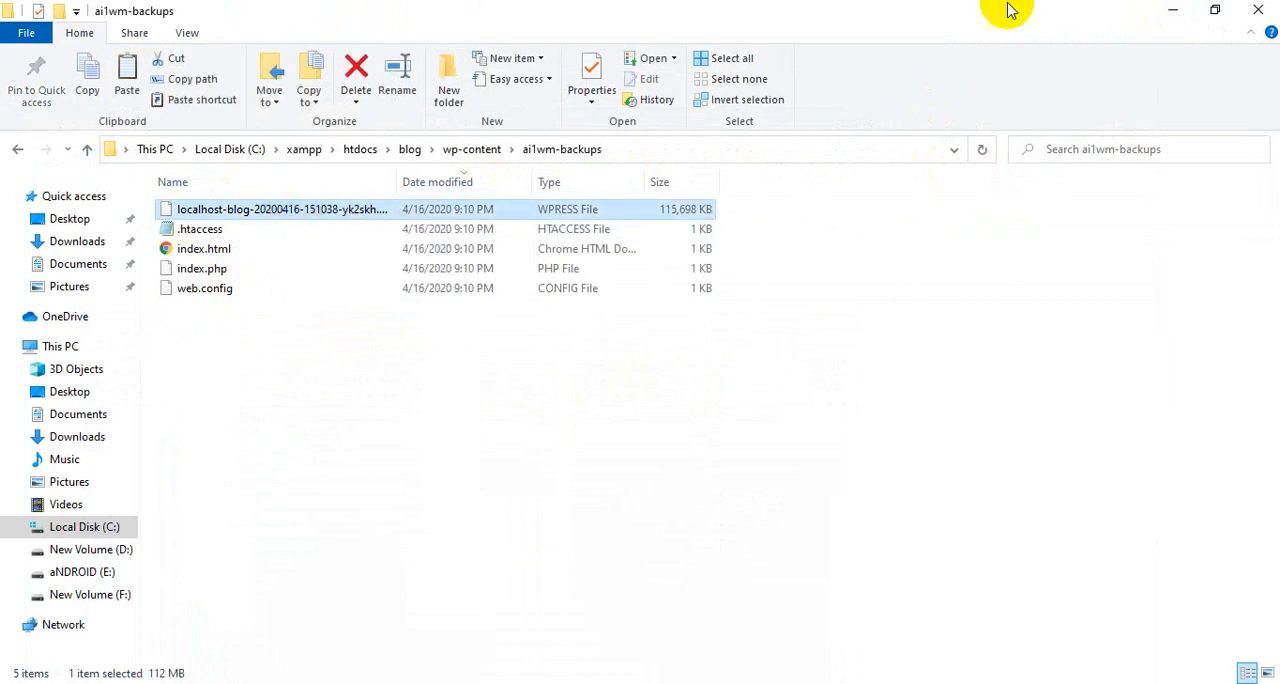
left_click(1170, 11)
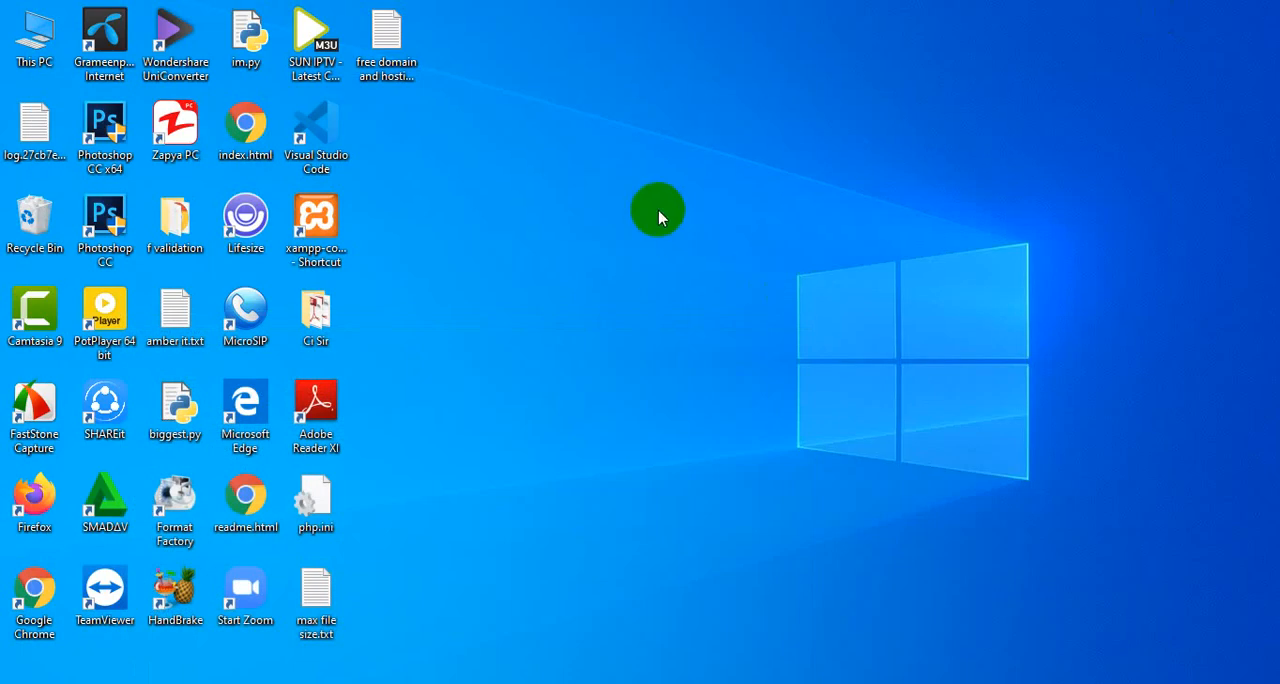
key("ctrl+v")
left_click(541, 230)
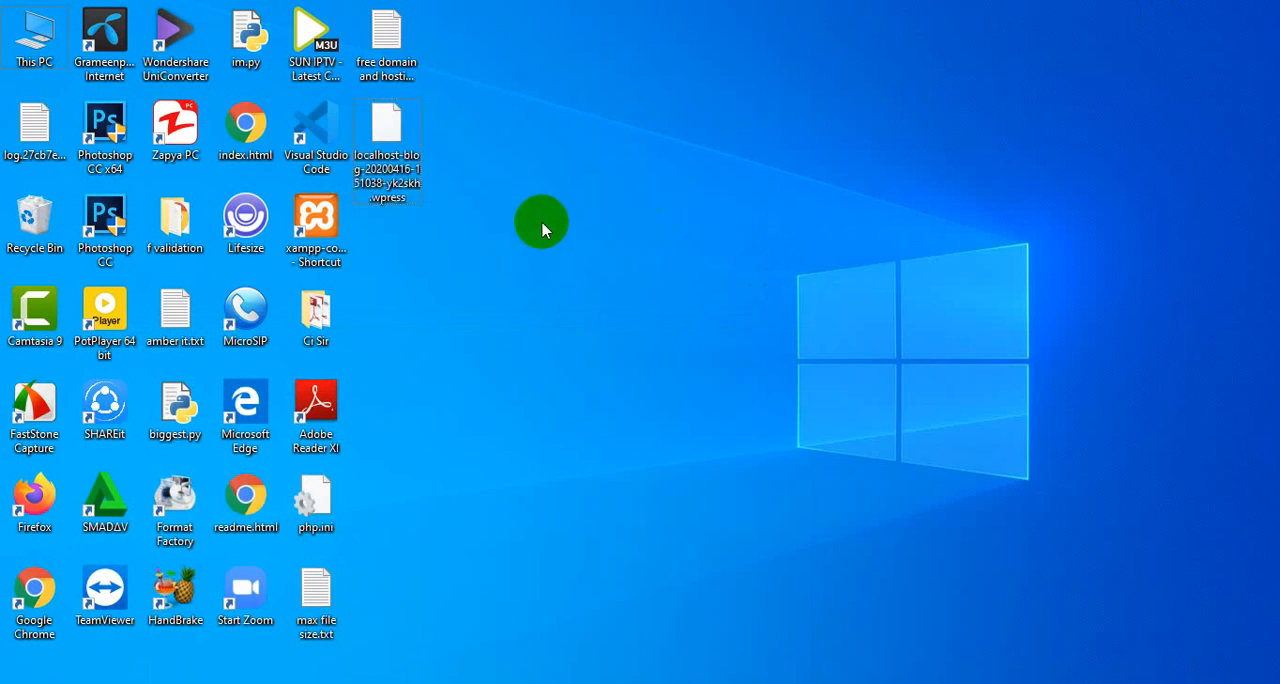